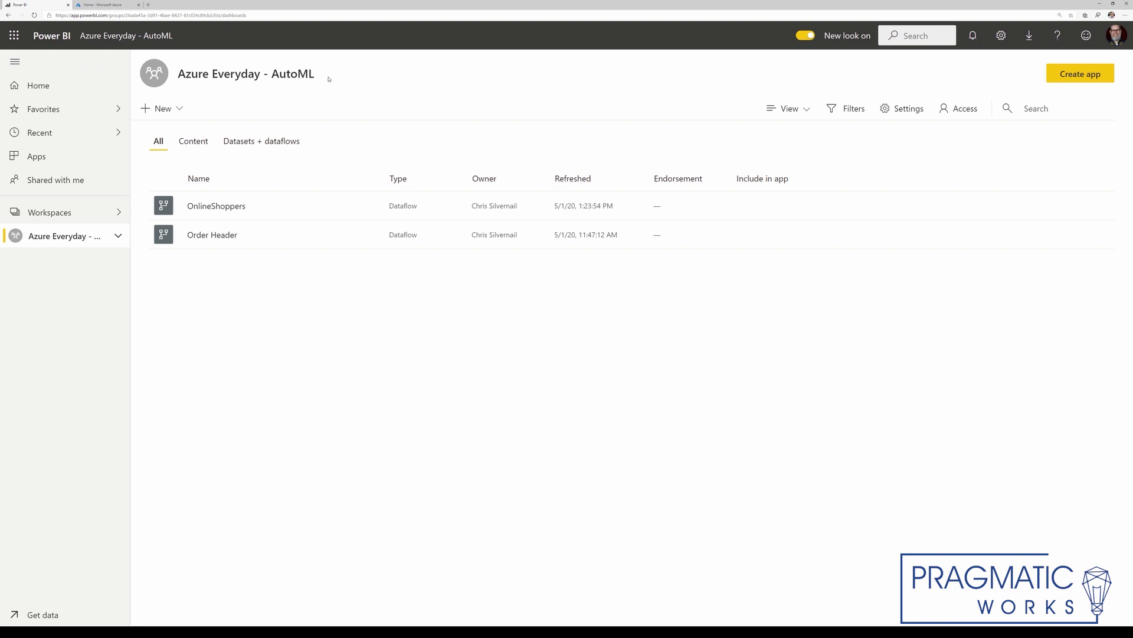
Step: Check the workspace's Premium capacity settings and close them without changes
left_click(903, 109)
left_click(913, 118)
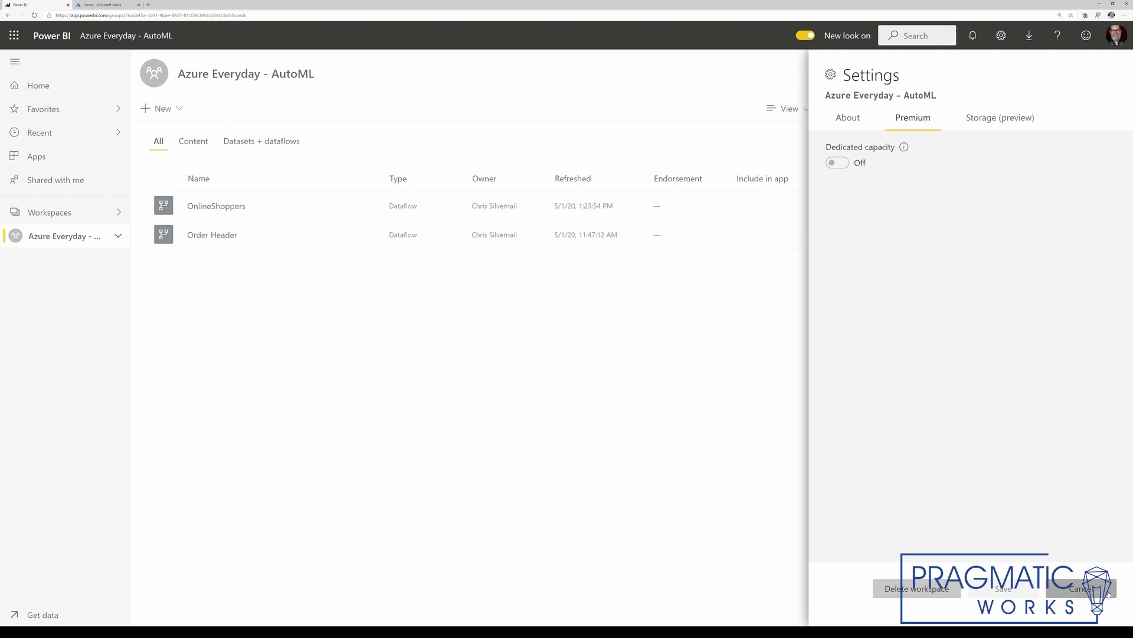
left_click(1086, 588)
Step: Open the OnlineShoppers dataflow's Machine learning models page and highlight the Premium capacity warning
left_click(235, 206)
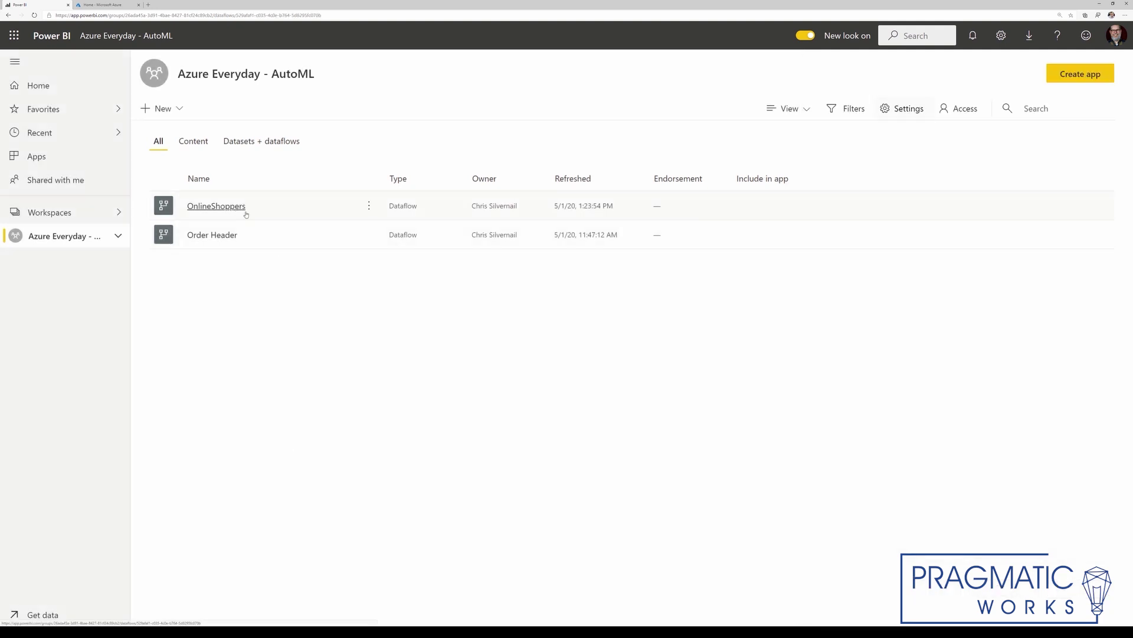
left_click(249, 69)
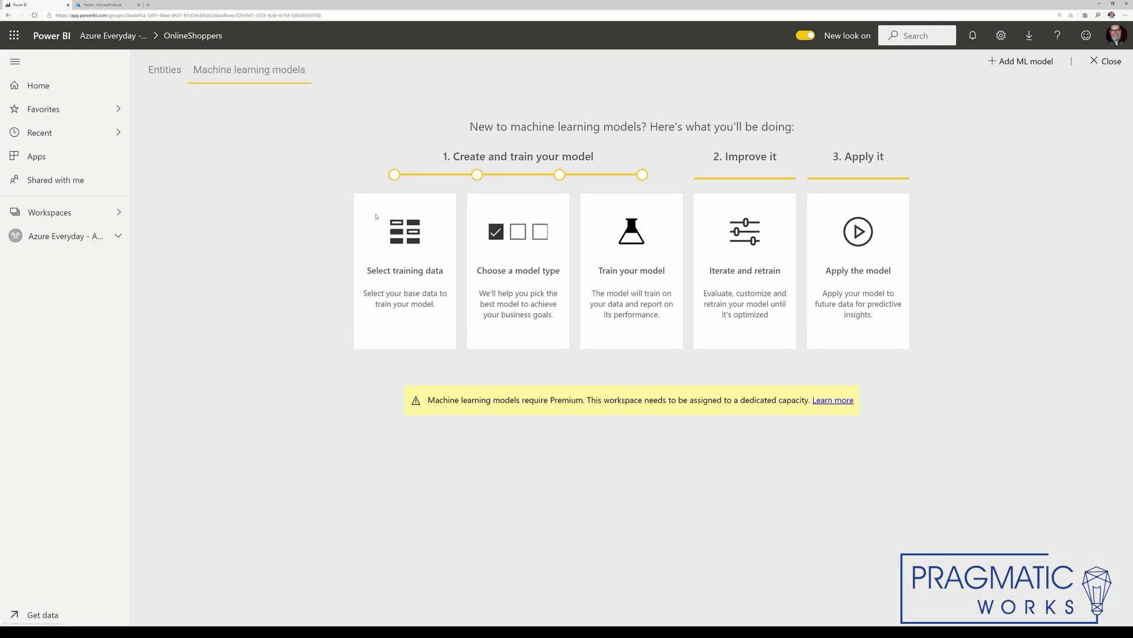
left_click_drag(427, 402, 583, 404)
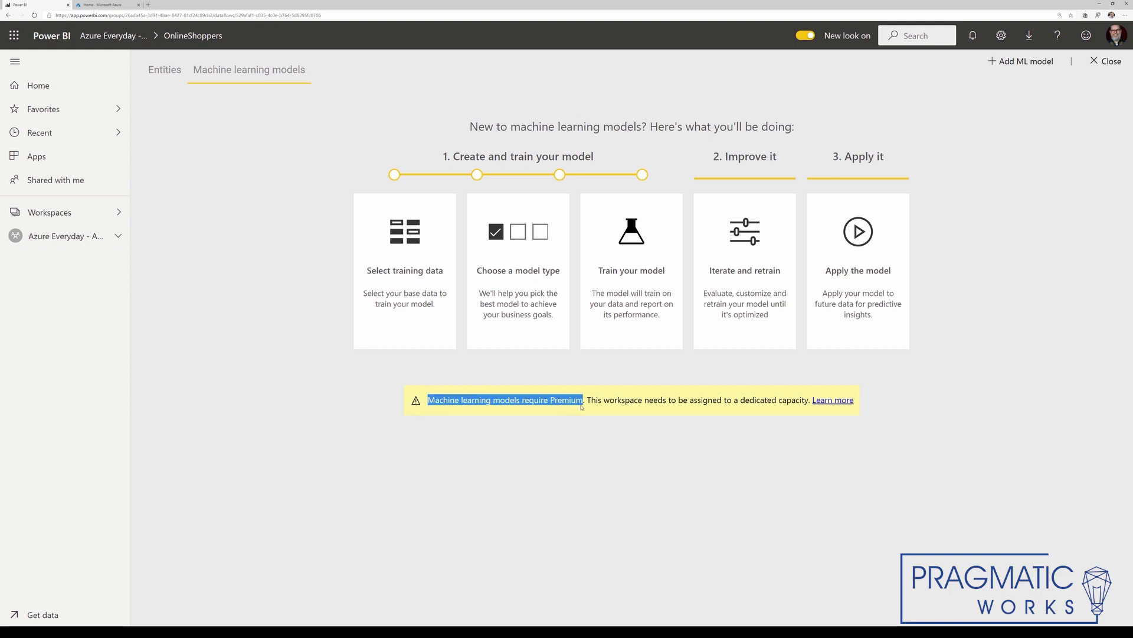
left_click(616, 460)
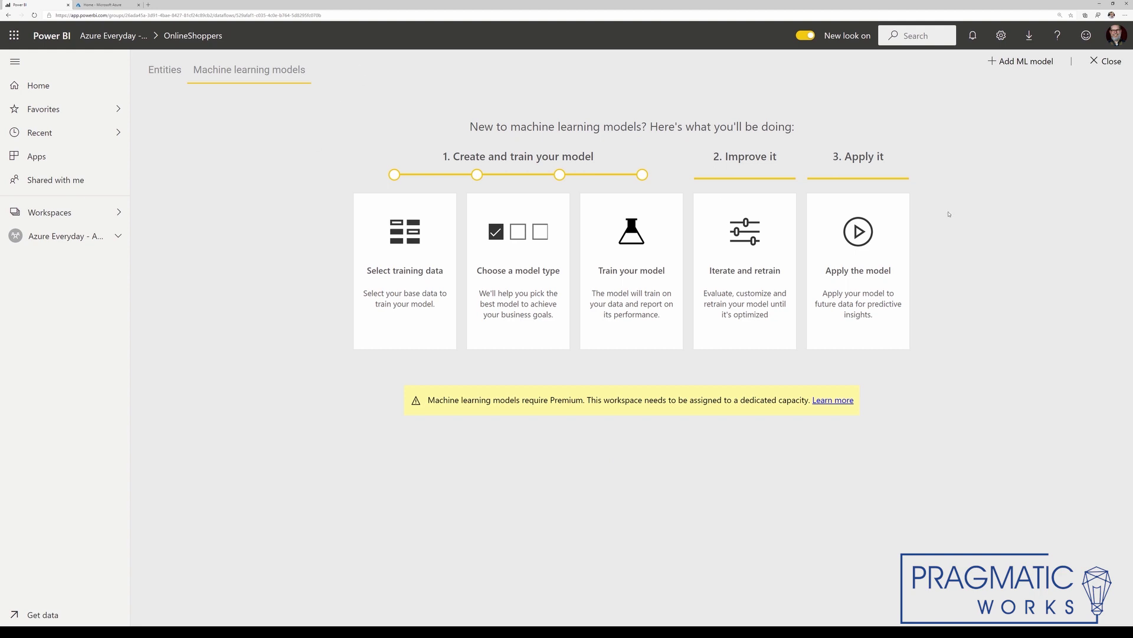
Step: Search the Azure Marketplace for Power BI Embedded
left_click(103, 4)
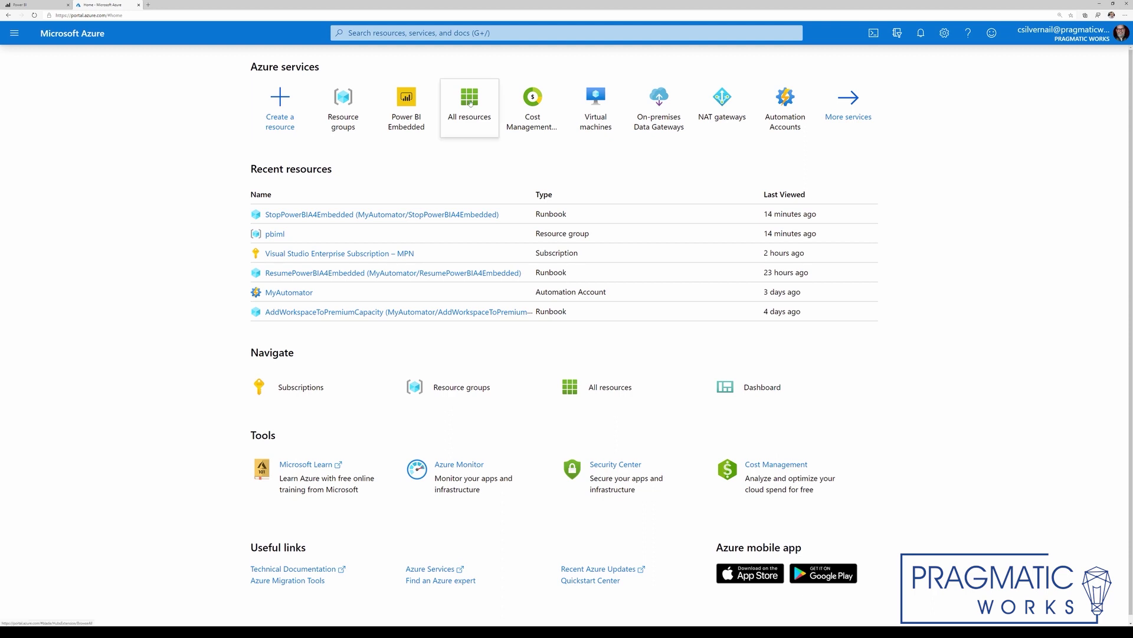
left_click(269, 122)
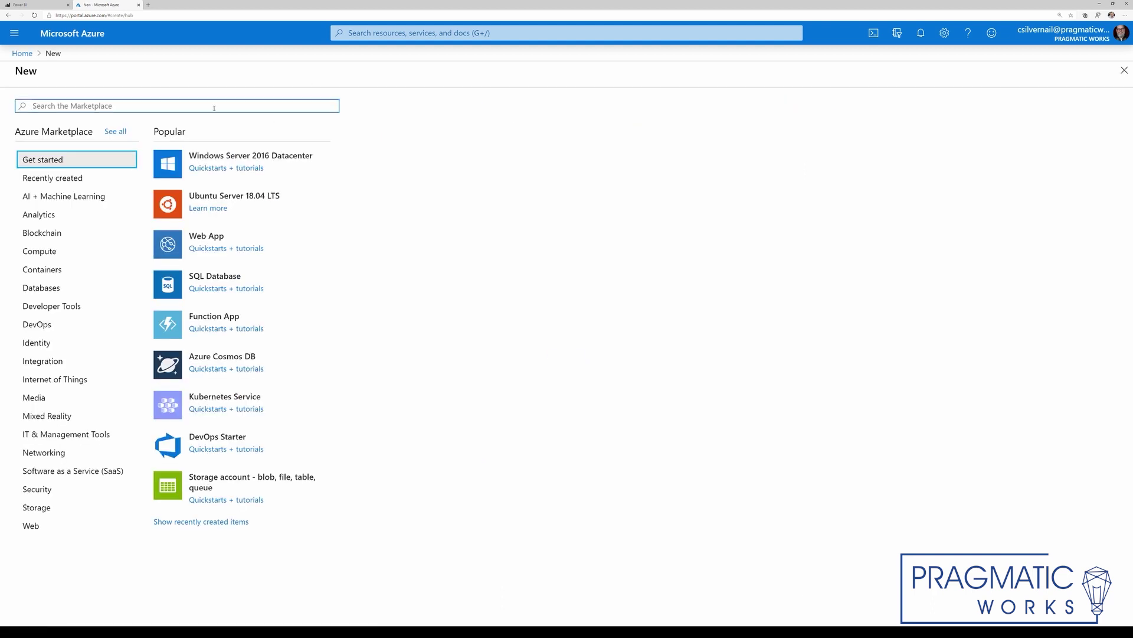
type("Power BI Embedded")
key("Return")
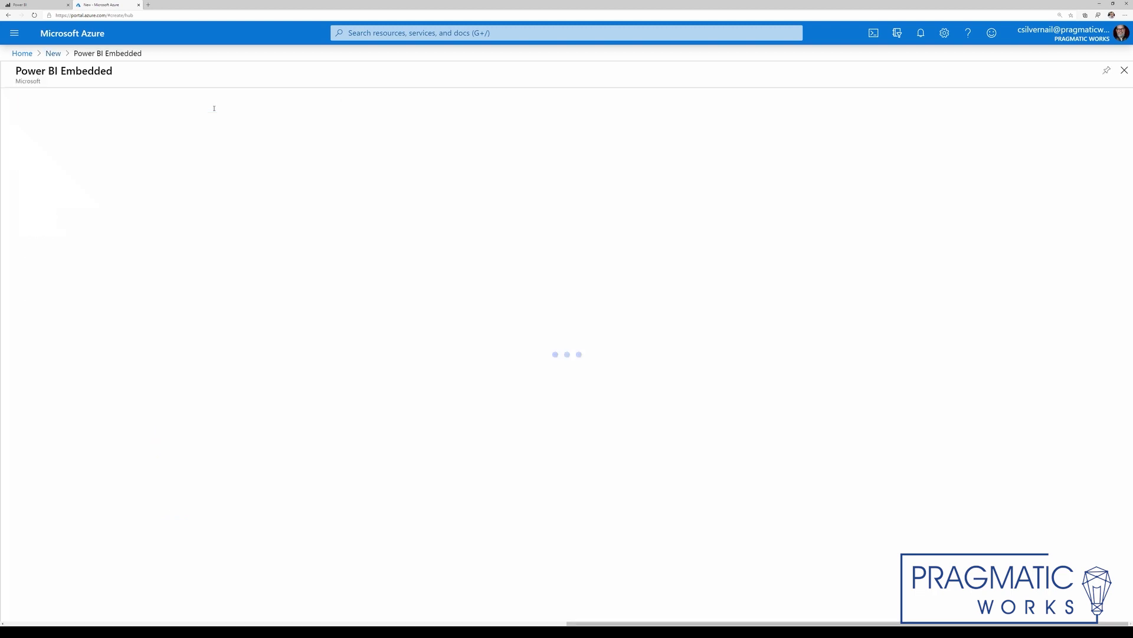
Step: Begin a Power BI Embedded resource, keeping the Visual Studio Enterprise subscription and pbiml resource group
left_click(119, 146)
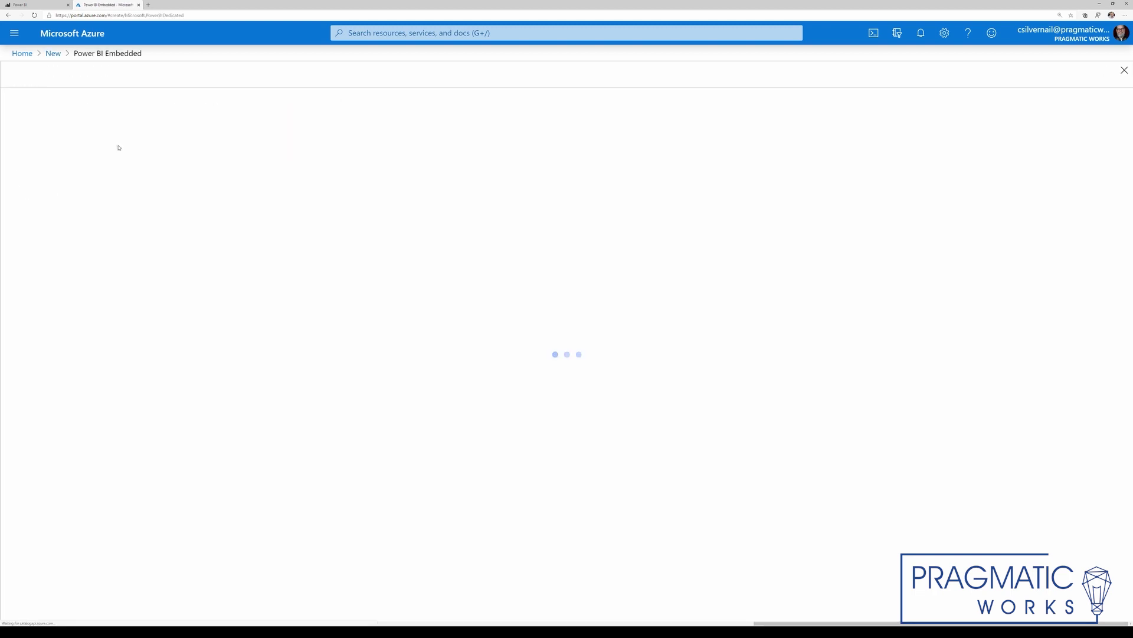
left_click(193, 181)
left_click(193, 180)
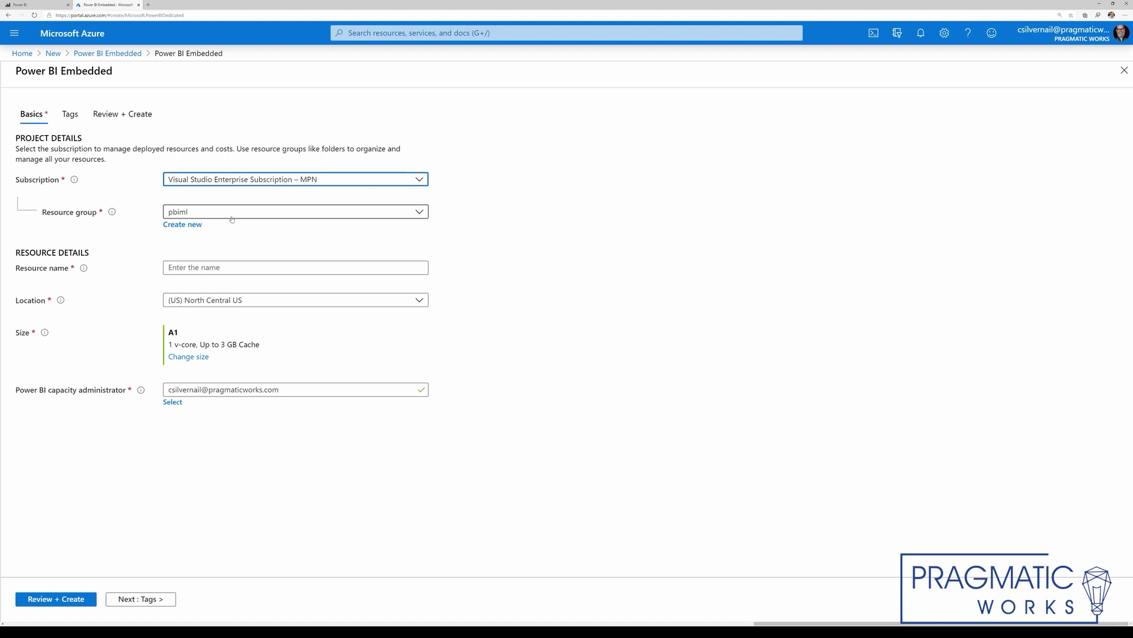
left_click(253, 269)
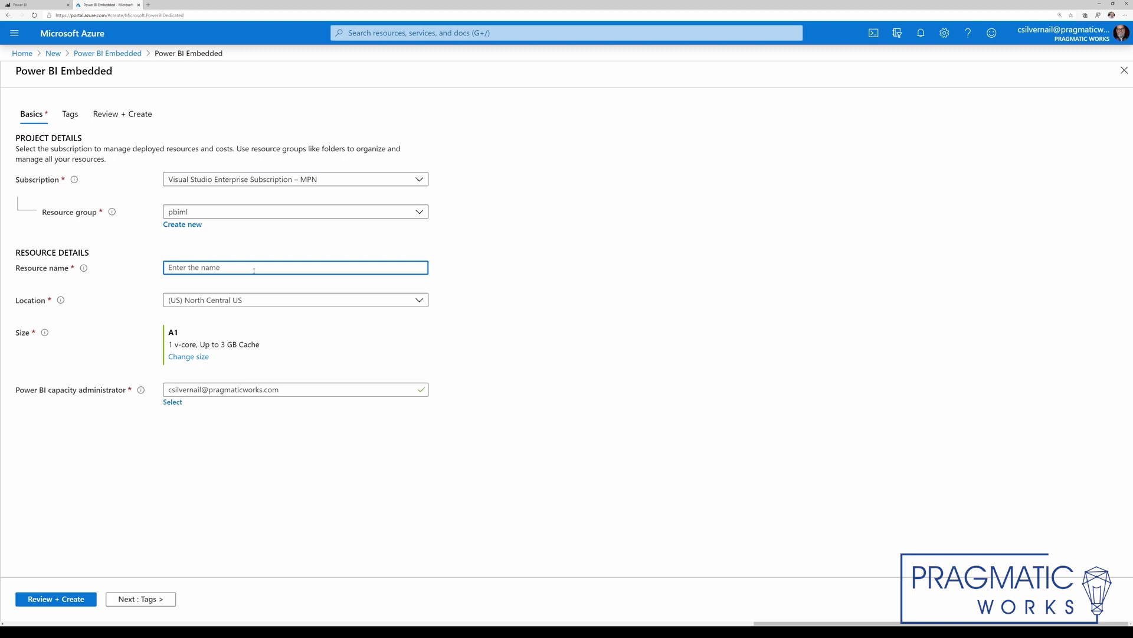
Step: Create Power BI Embedded capacity 'pbiembedded4aed' at size A4 (8 v-cores) in North Central US
type("pbiembedded4aed")
left_click(198, 357)
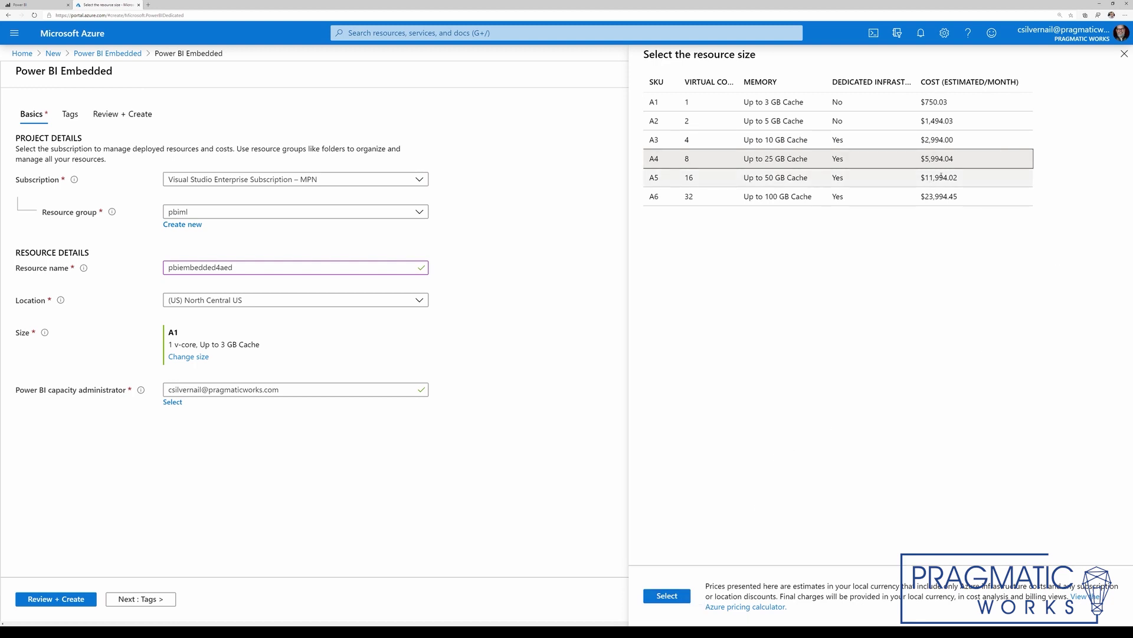
left_click(667, 595)
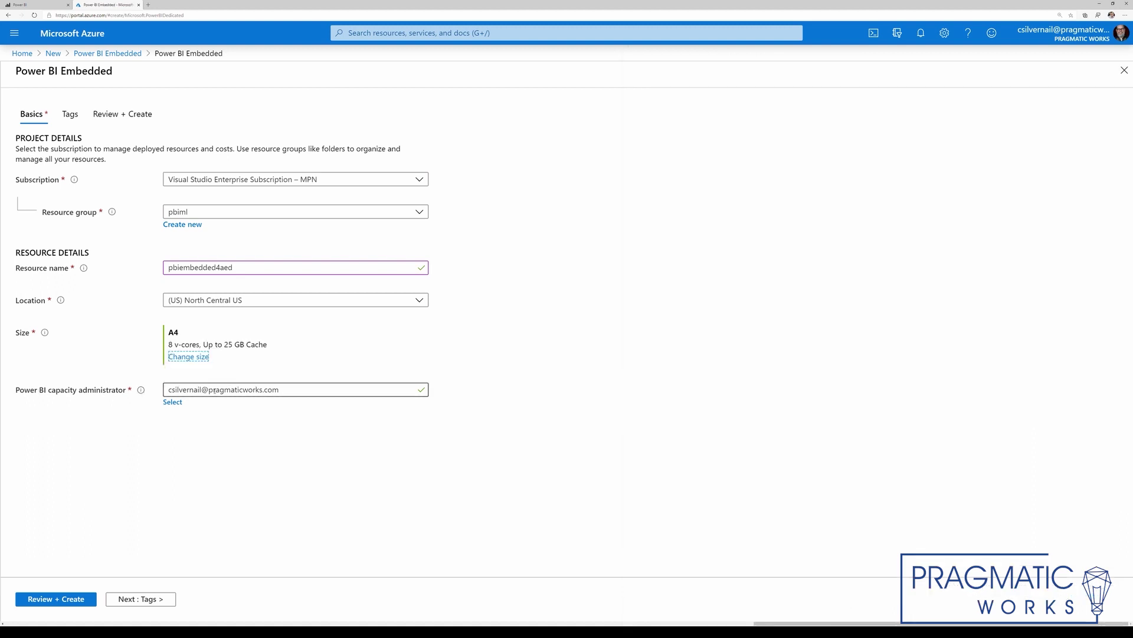
left_click(71, 600)
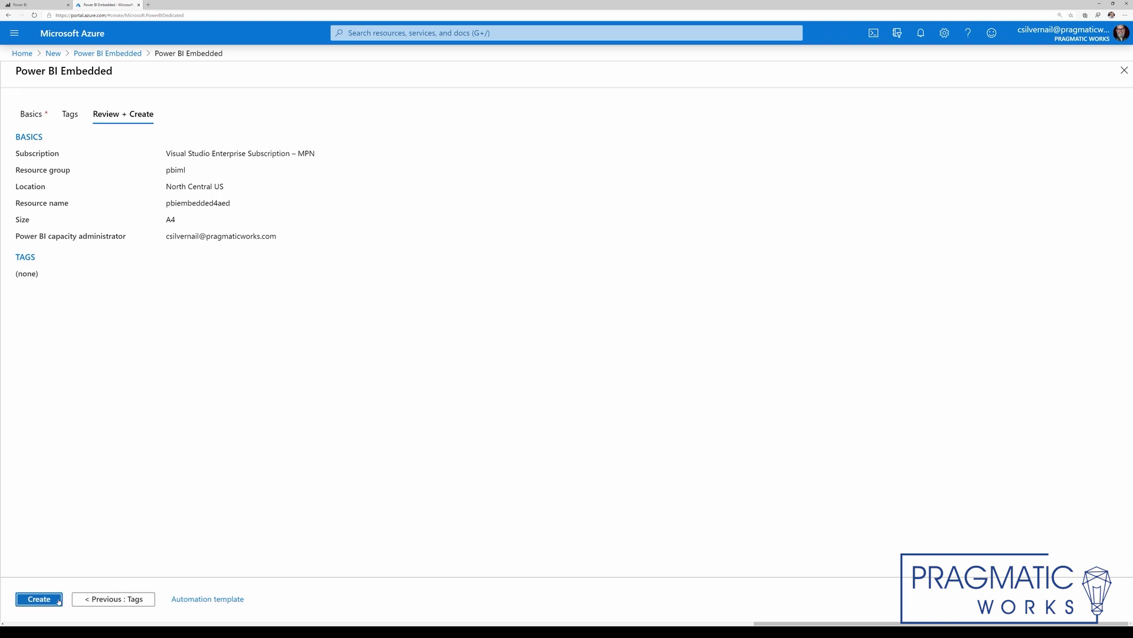
left_click(56, 601)
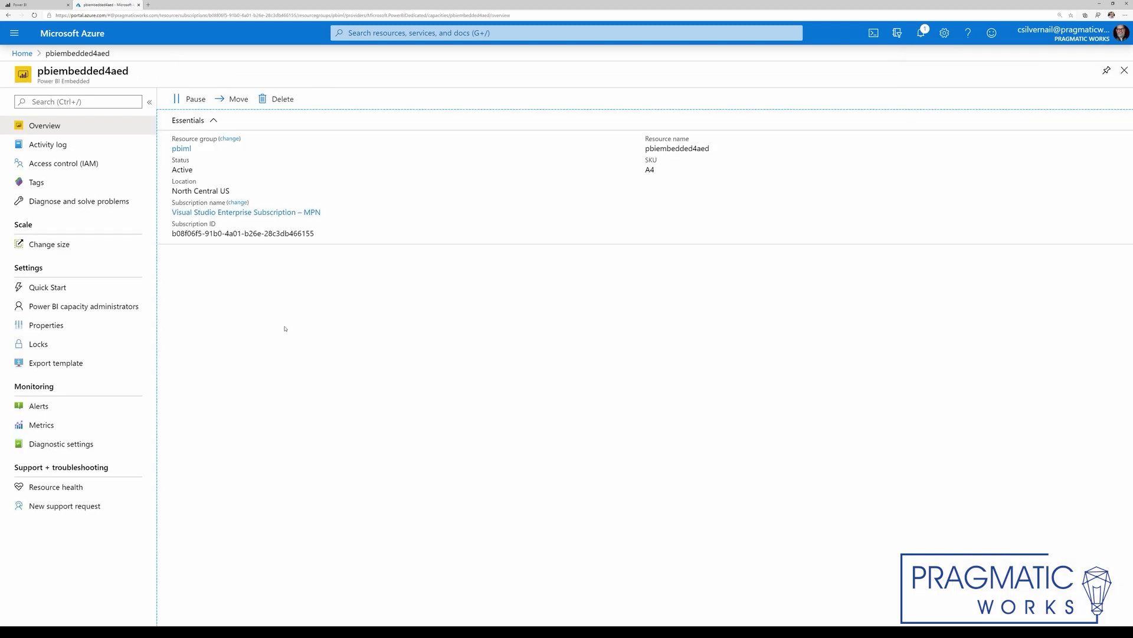
Step: Turn on and save dedicated capacity for the Azure Everyday - AutoML workspace, then open the OnlineShoppers dataflow
left_click(25, 5)
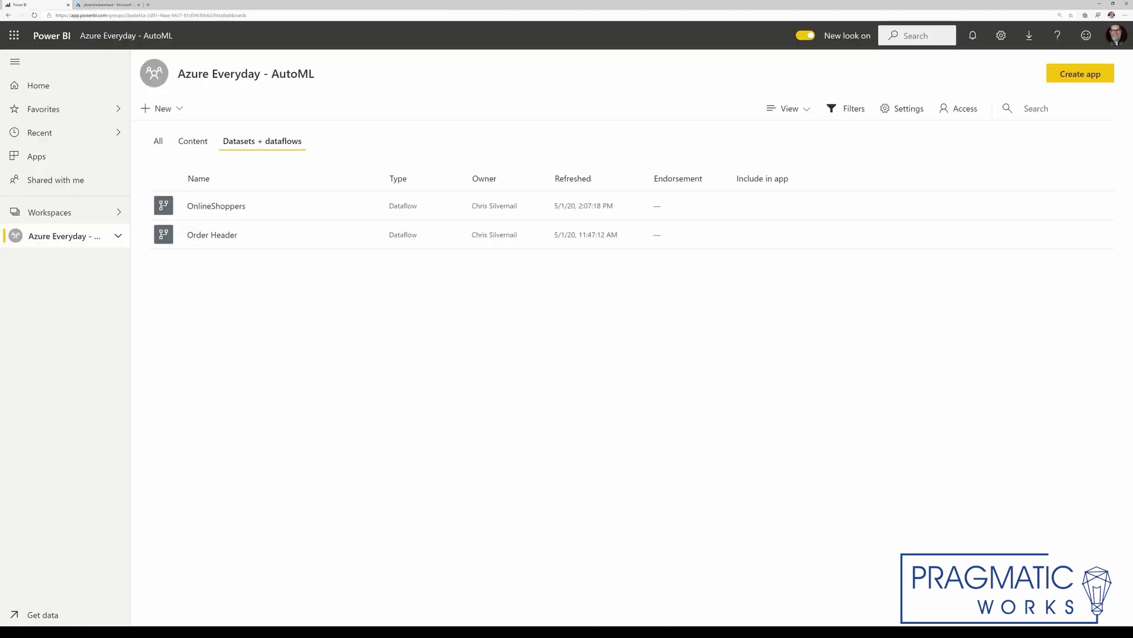
left_click(899, 109)
left_click(902, 123)
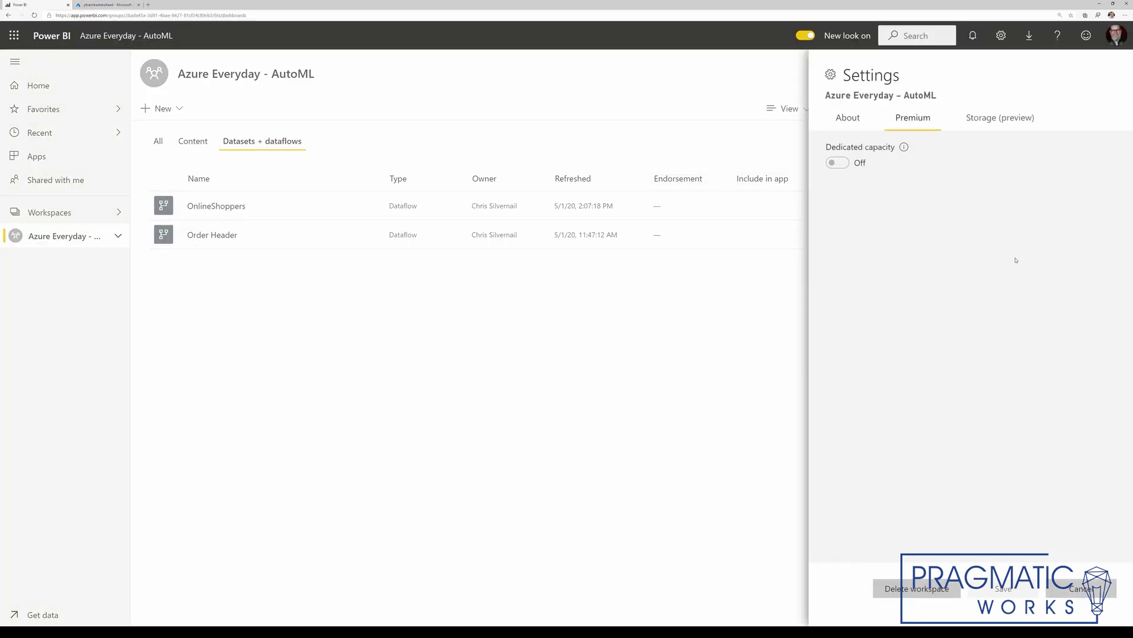
left_click(834, 166)
left_click(1003, 588)
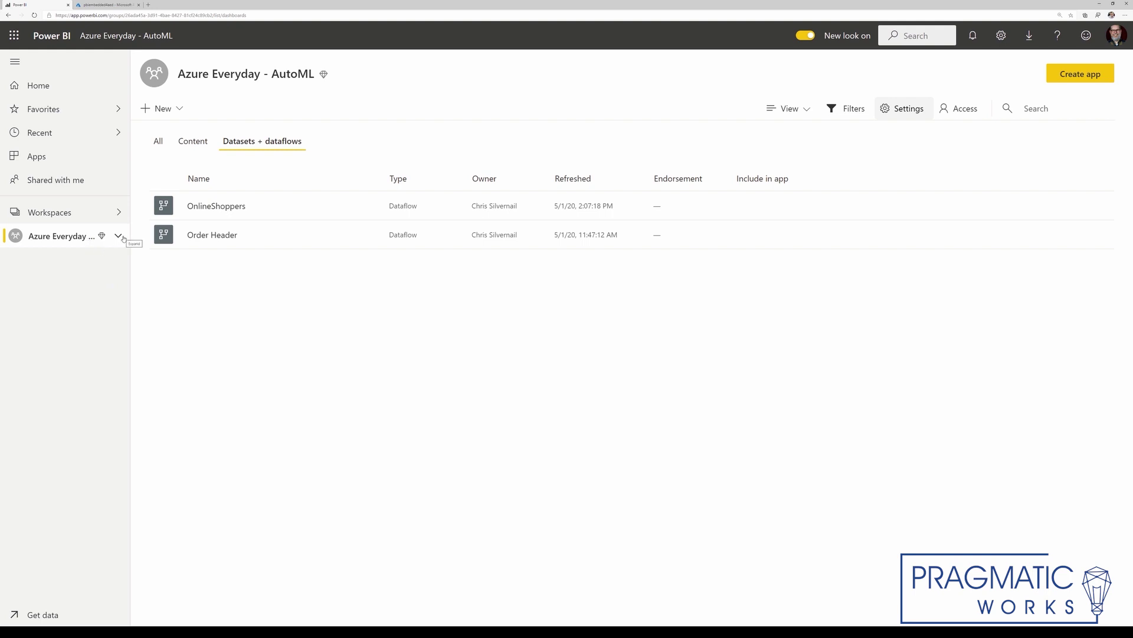
left_click(209, 208)
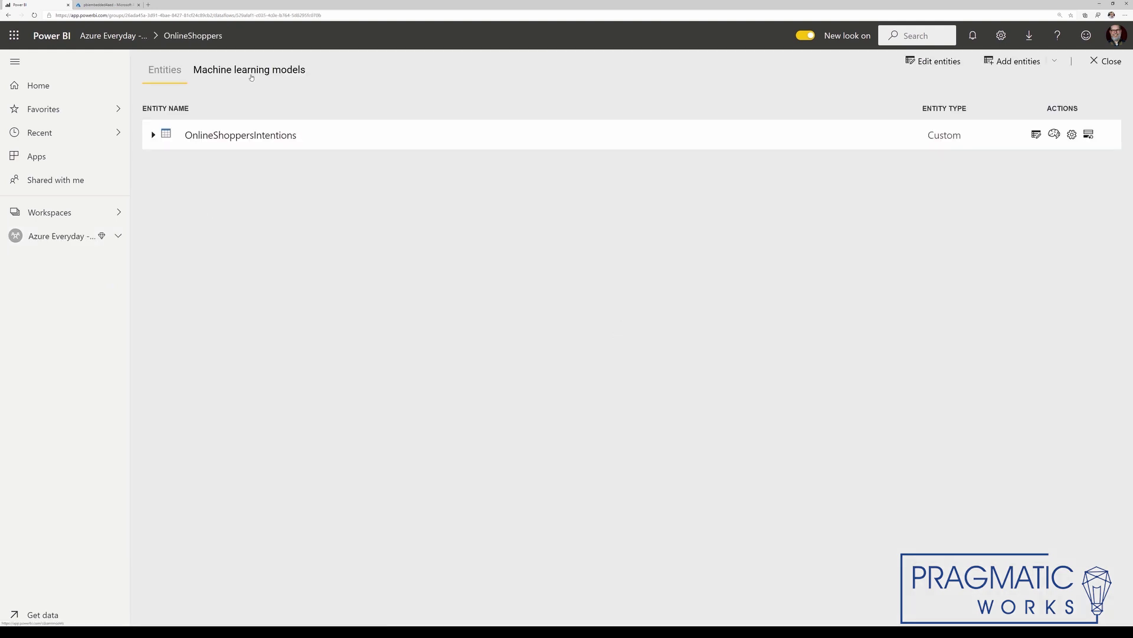
Step: Start a new ML model on OnlineShoppersIntentions with Revenue as the outcome field
left_click(251, 77)
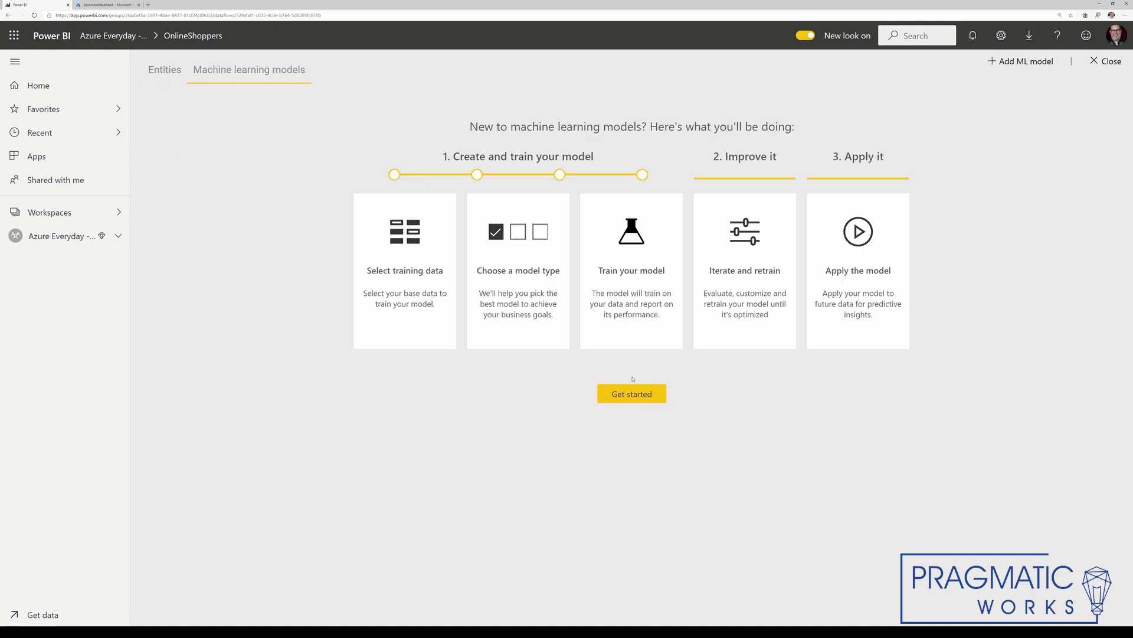
left_click(644, 398)
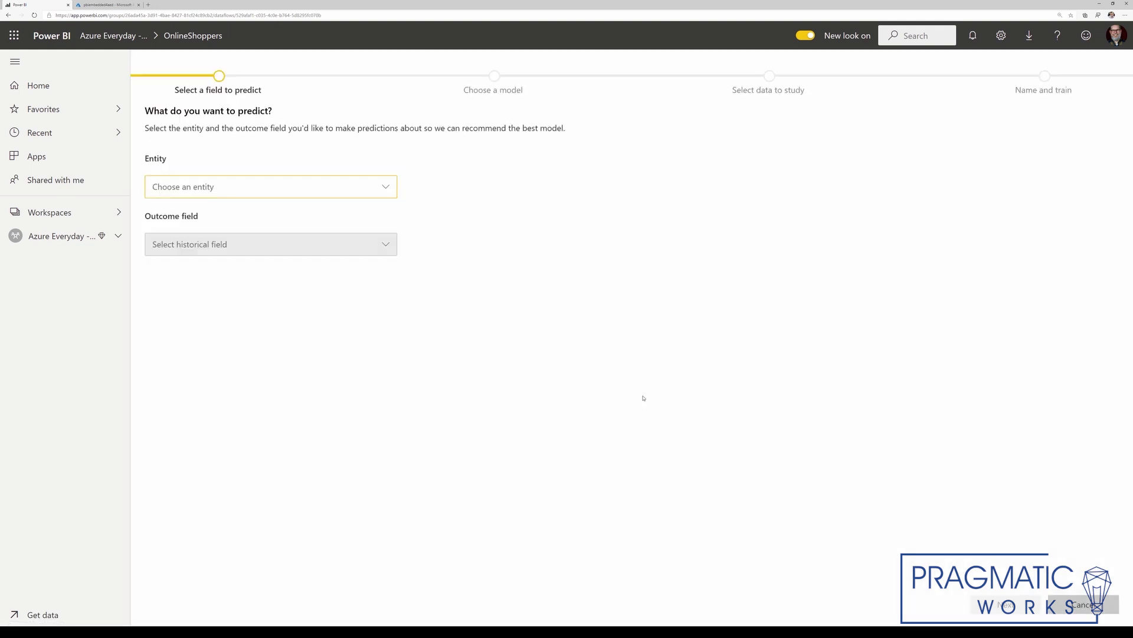
left_click(392, 189)
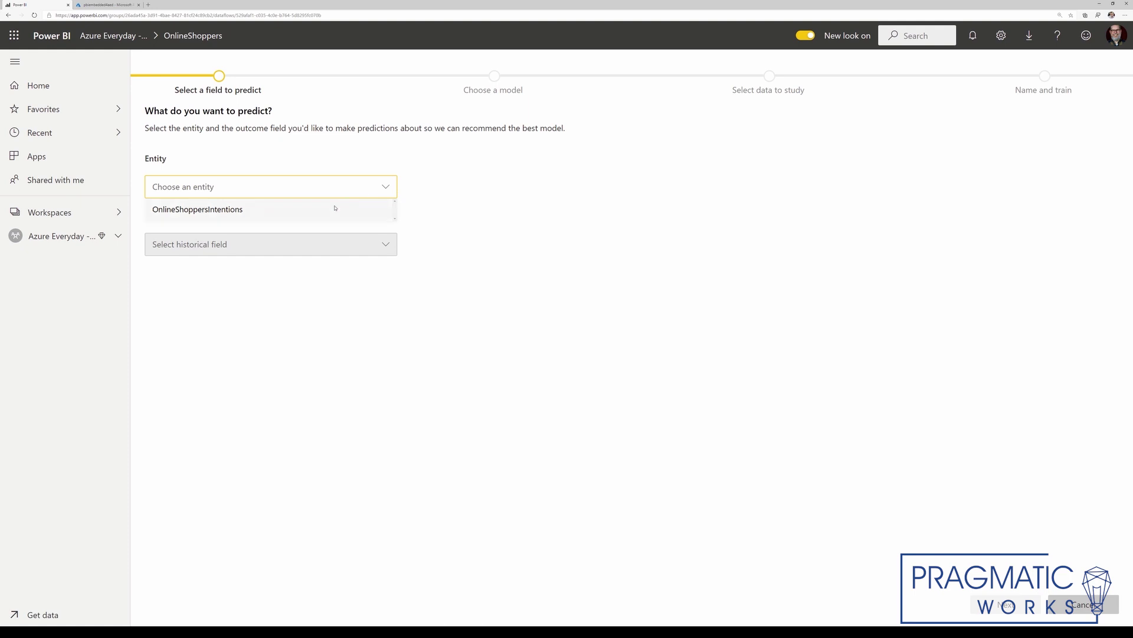
left_click(255, 211)
left_click(379, 249)
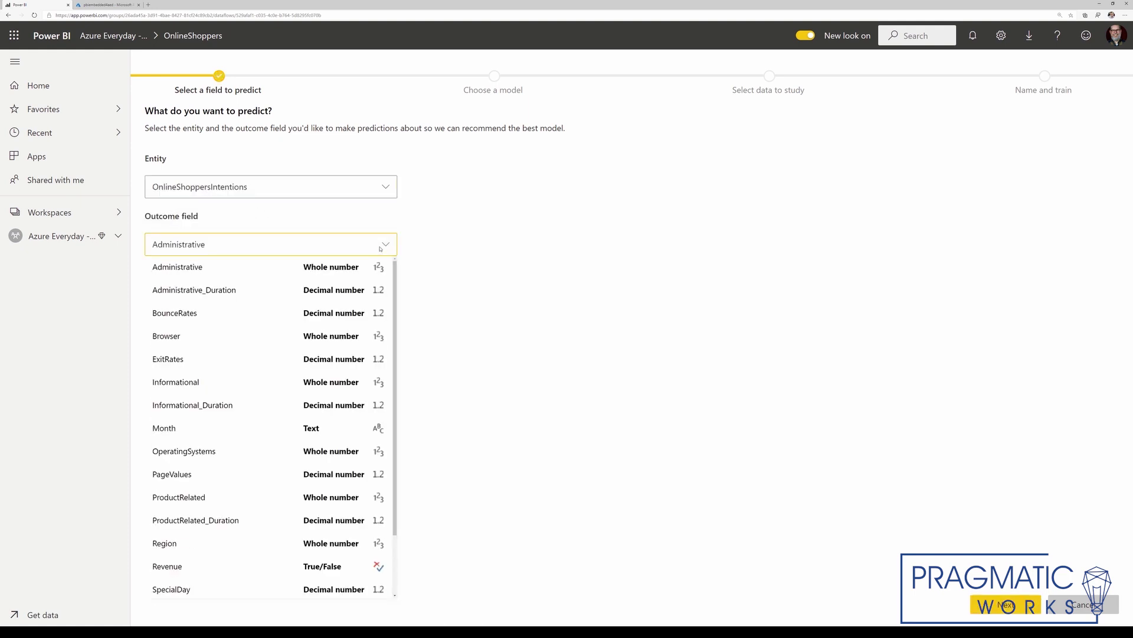
scroll(250, 466, "down", 1)
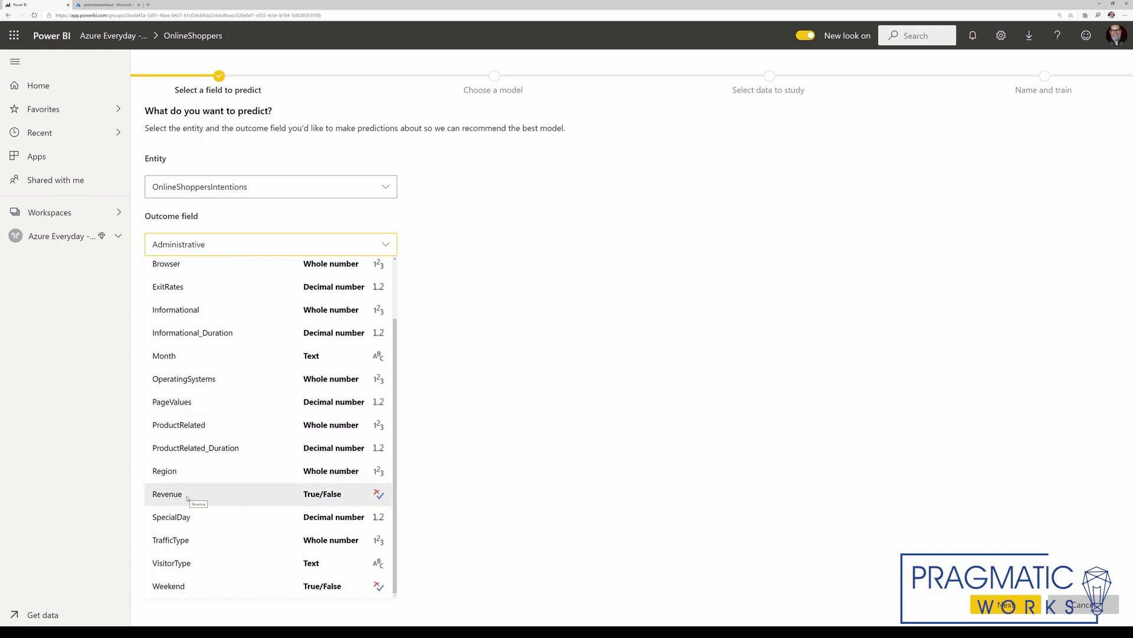
left_click(187, 499)
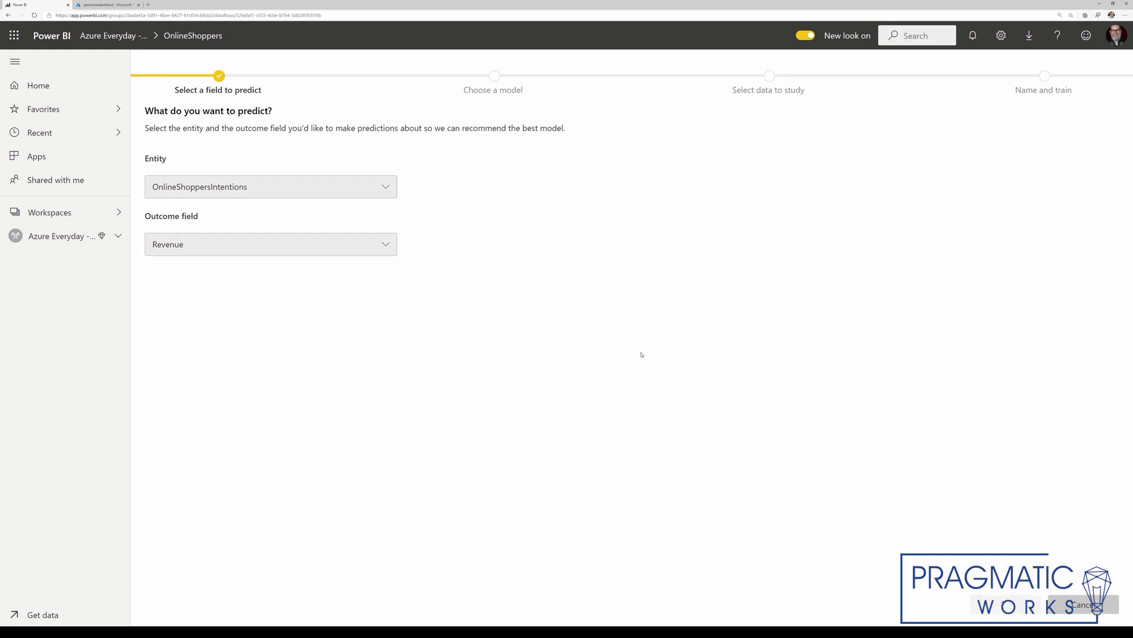
Step: Choose Binary Prediction with target Revenue outcome 'true' and continue to the 18 fields
mouse_move(525, 275)
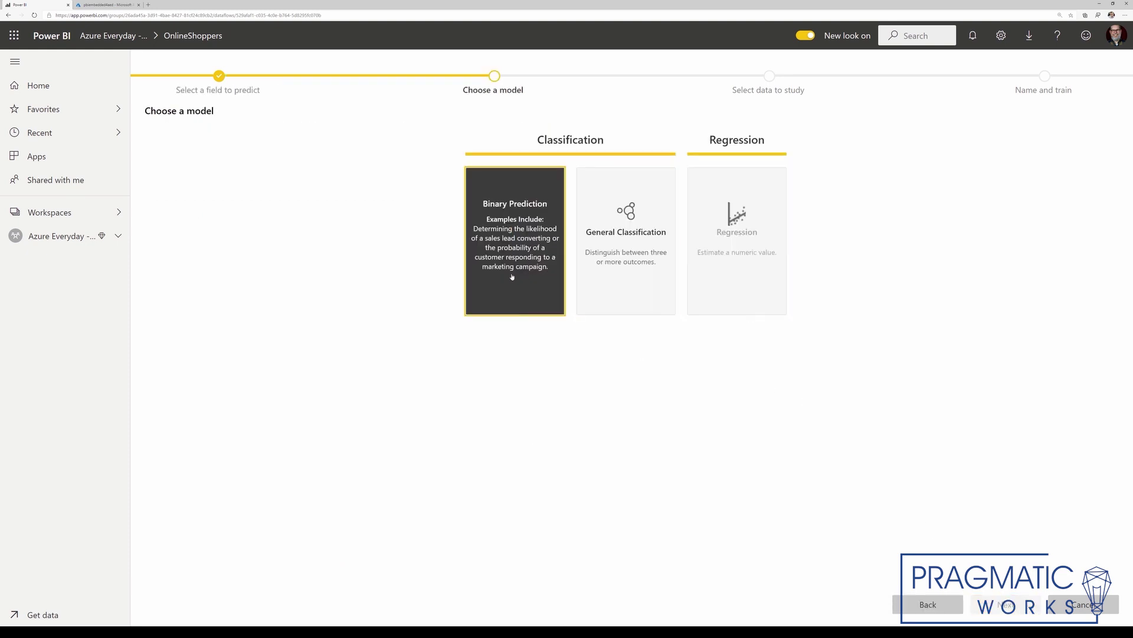
left_click(512, 276)
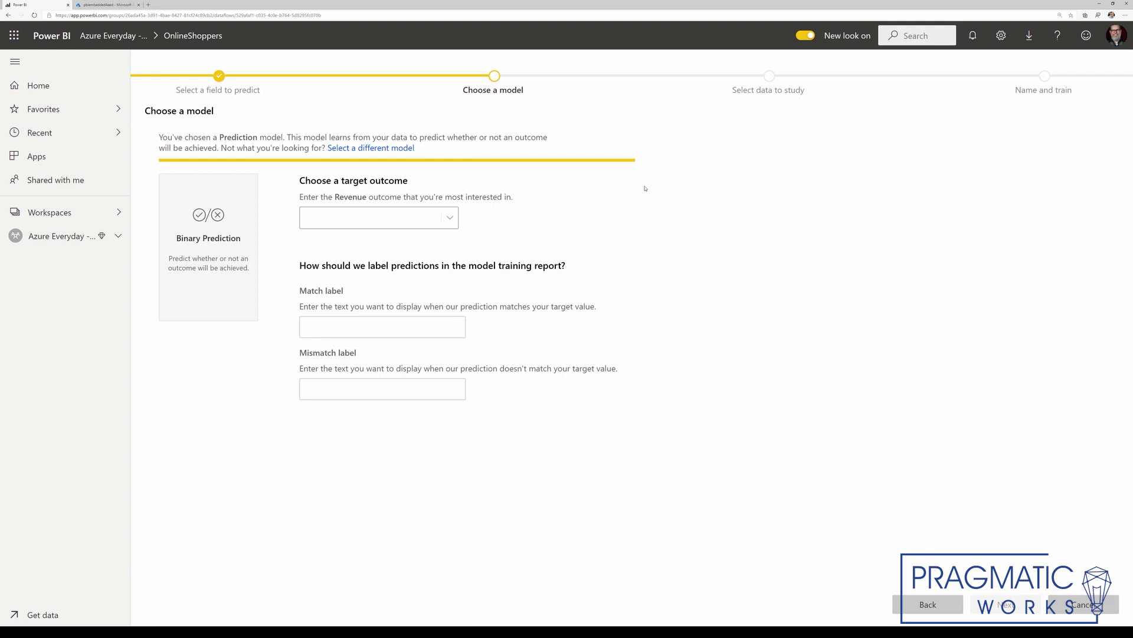
left_click(378, 218)
left_click(357, 242)
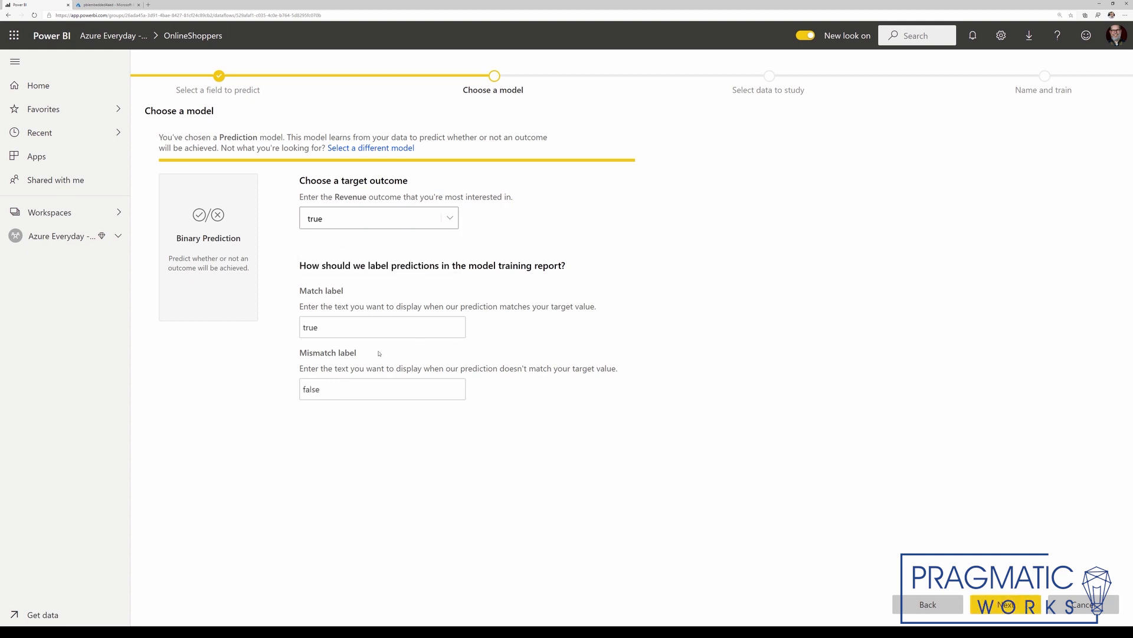
left_click(1005, 605)
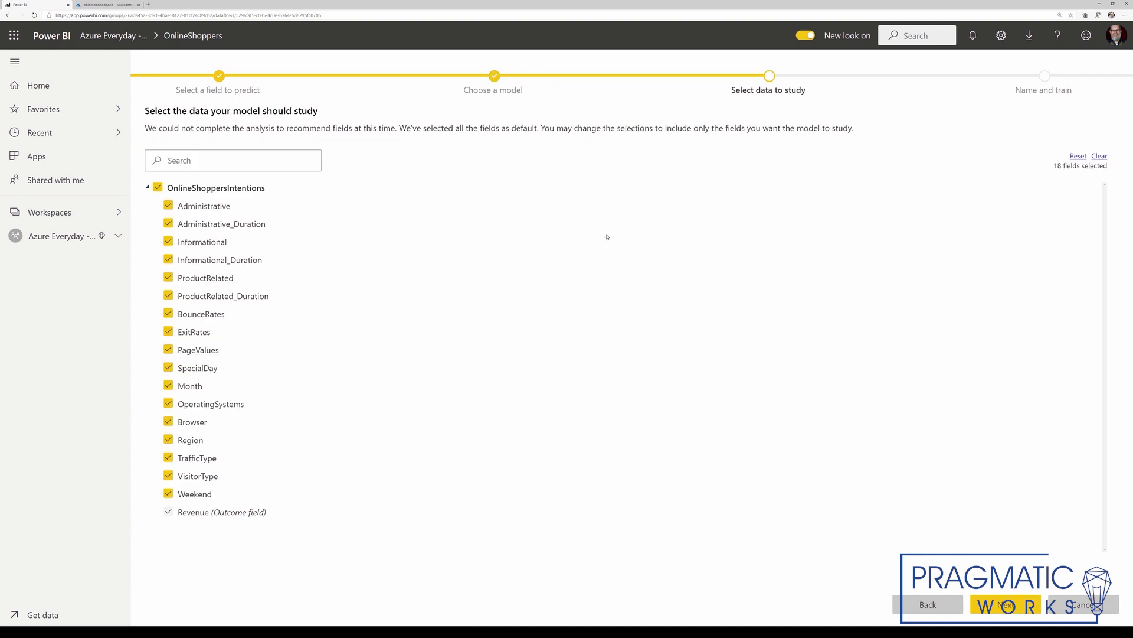
Step: Name the model 'AutoML Demo', set training time to 5 minutes, then save and train it
left_click(1006, 603)
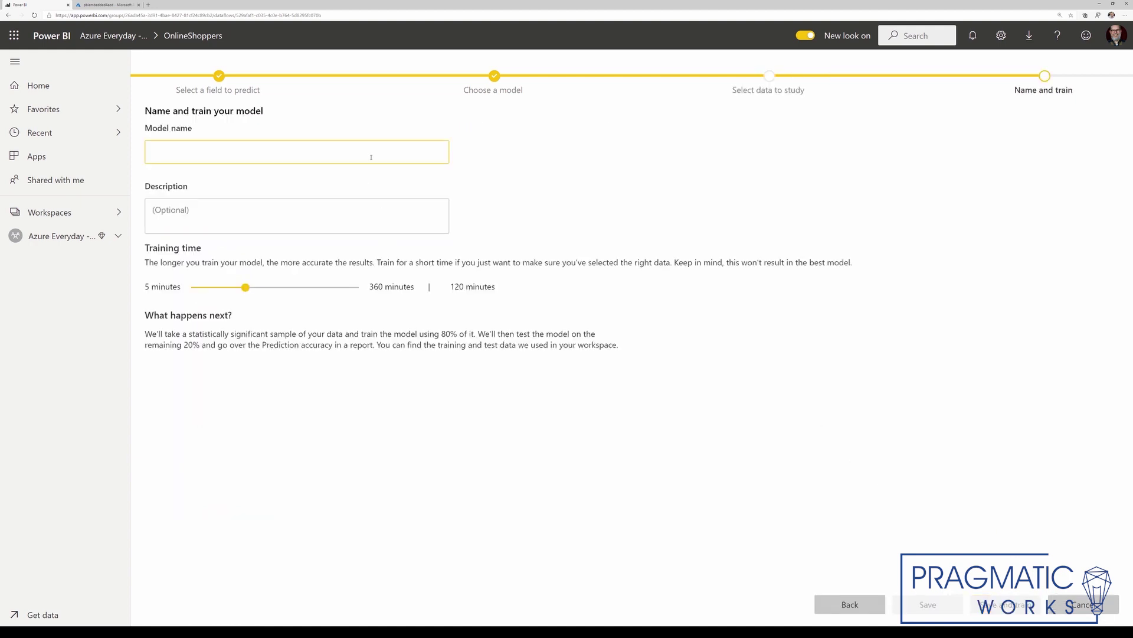
type("AutoML Demo")
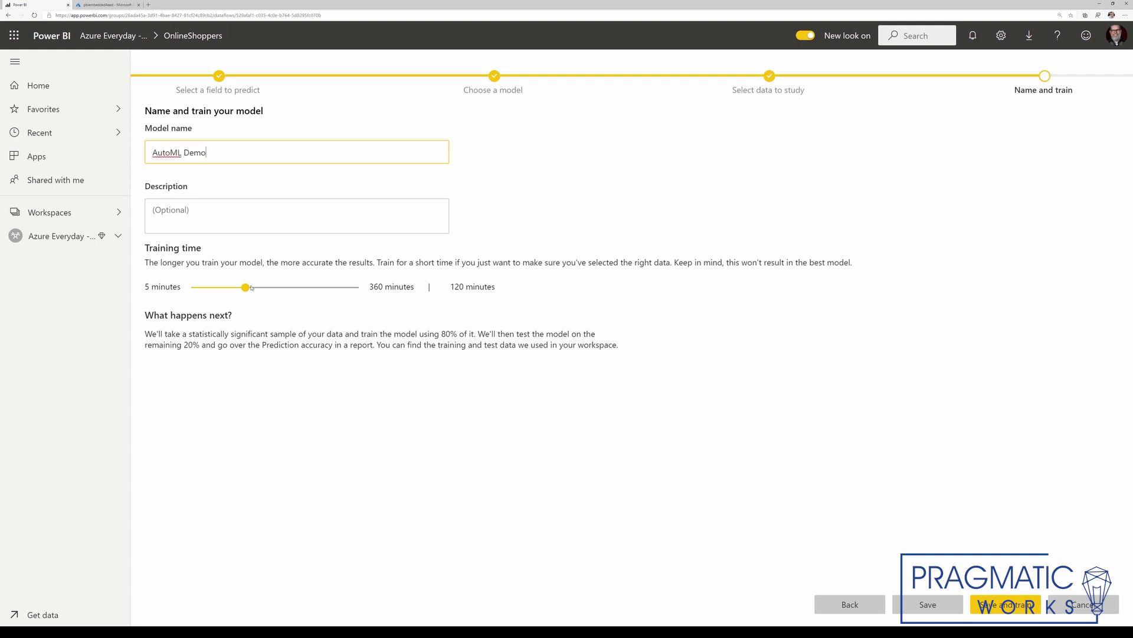
left_click_drag(246, 287, 181, 292)
left_click(996, 608)
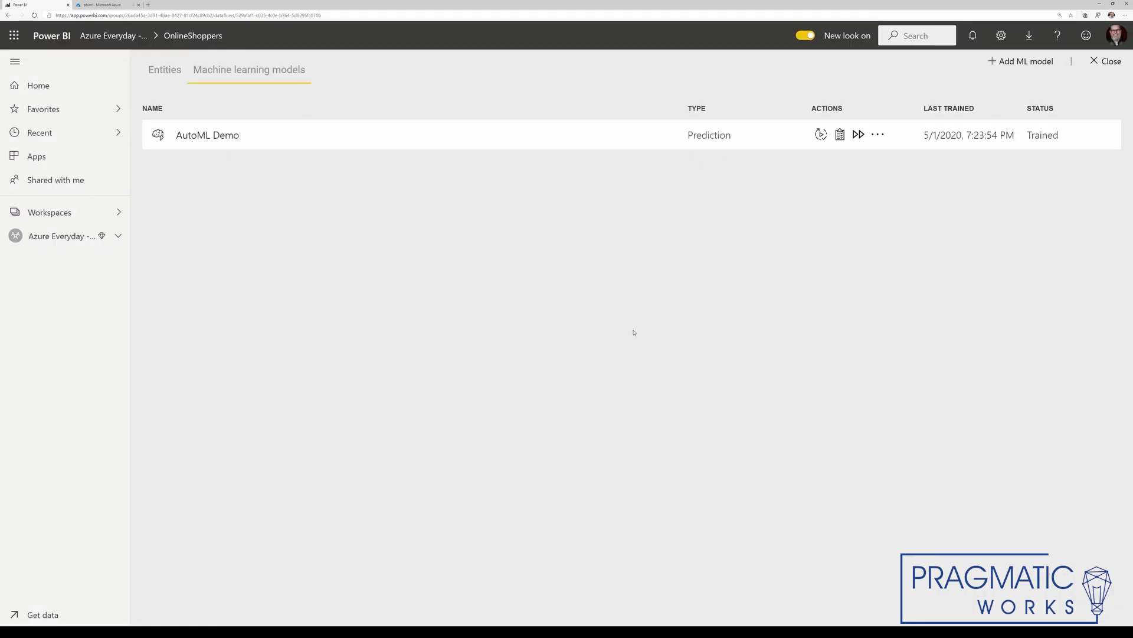
Step: Apply AutoML Demo to OnlineShoppersIntentions with output column 'Output Results' and save
left_click(858, 135)
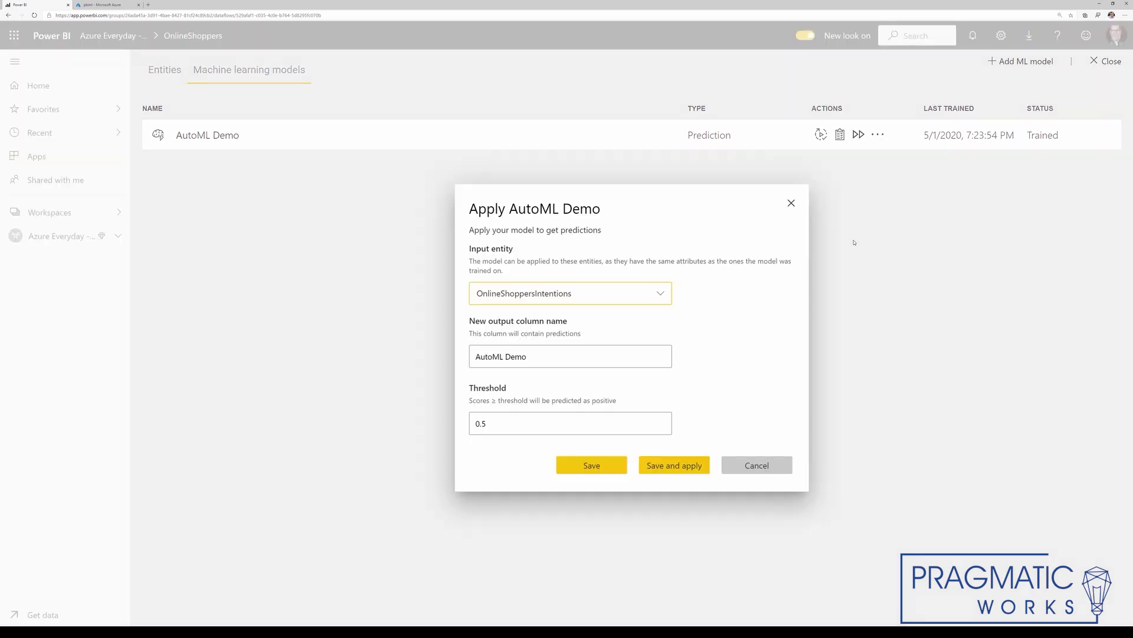
left_click(648, 294)
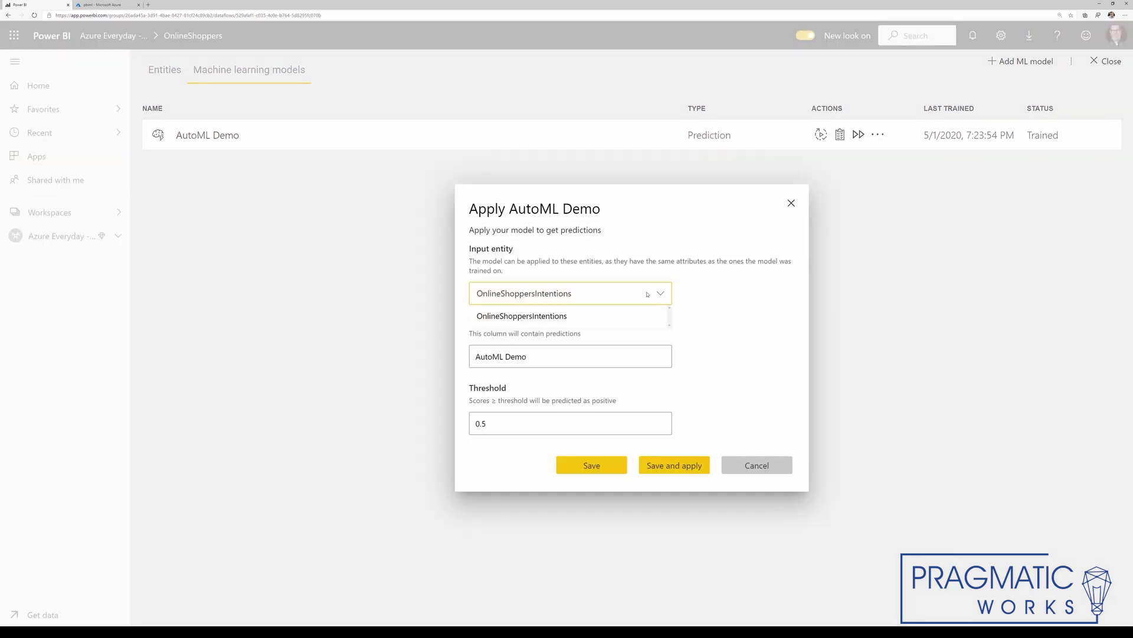
left_click(558, 317)
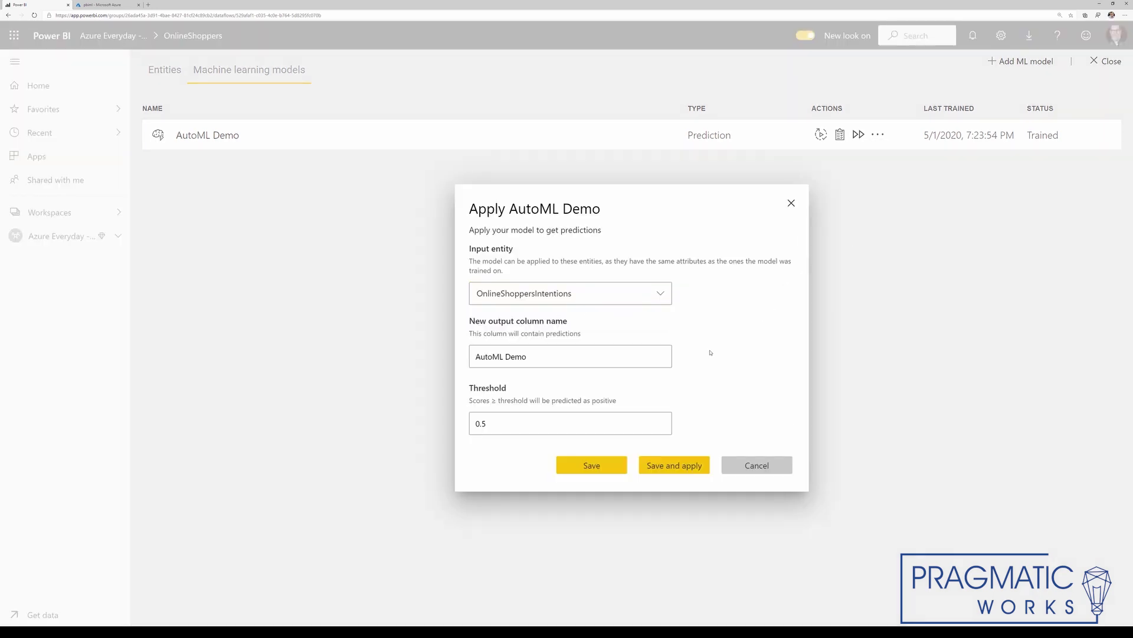
left_click(550, 352)
key("ctrl+a")
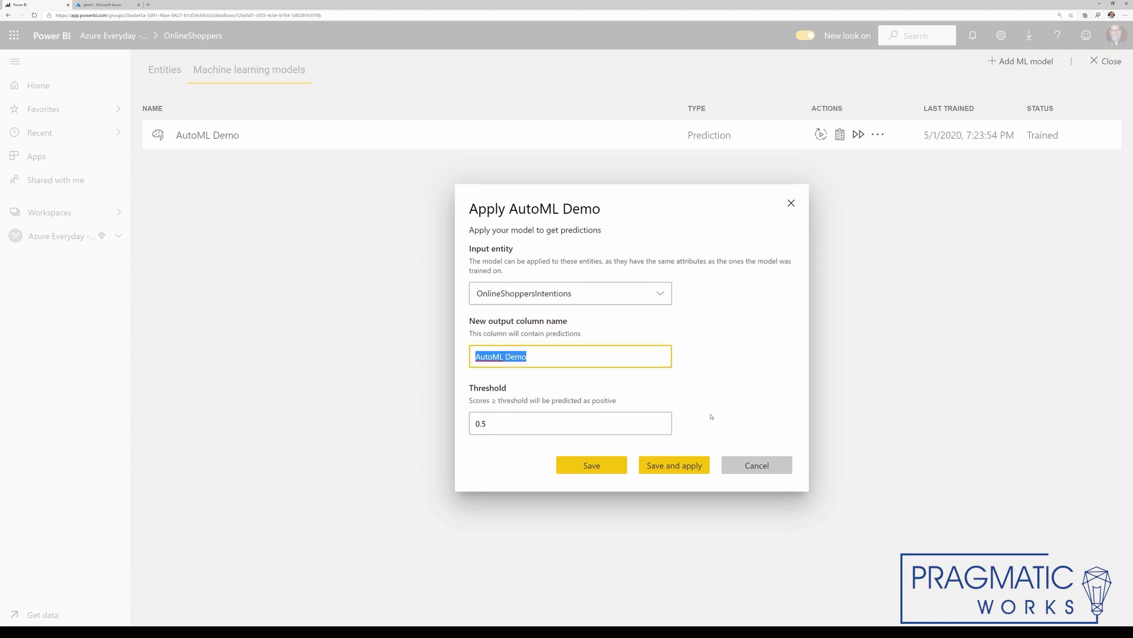
type("Output Results")
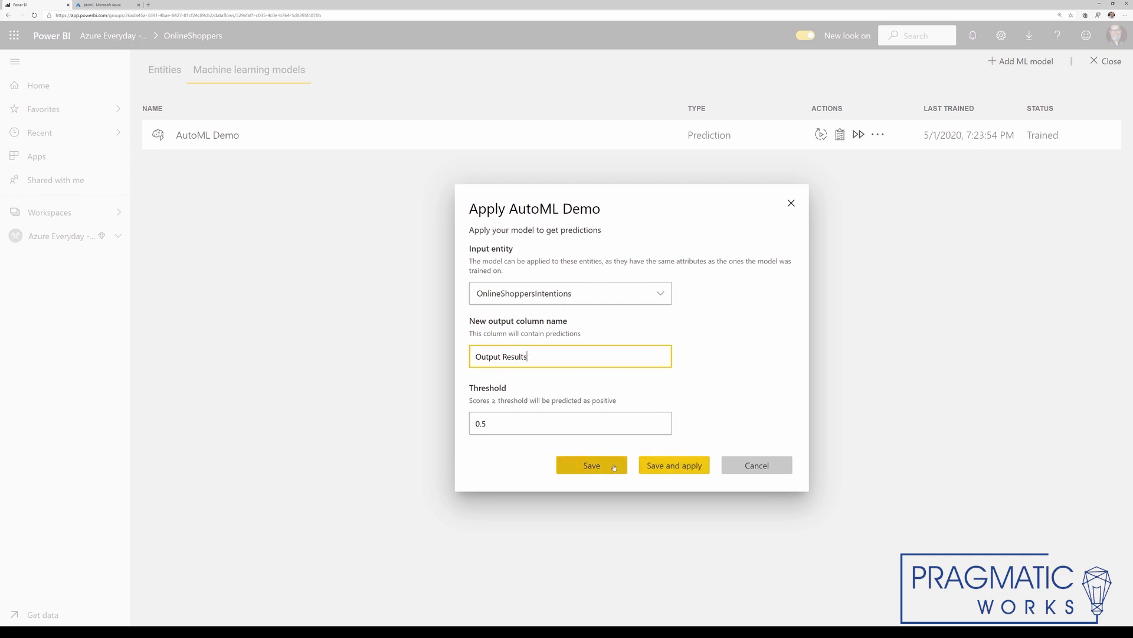
left_click(614, 467)
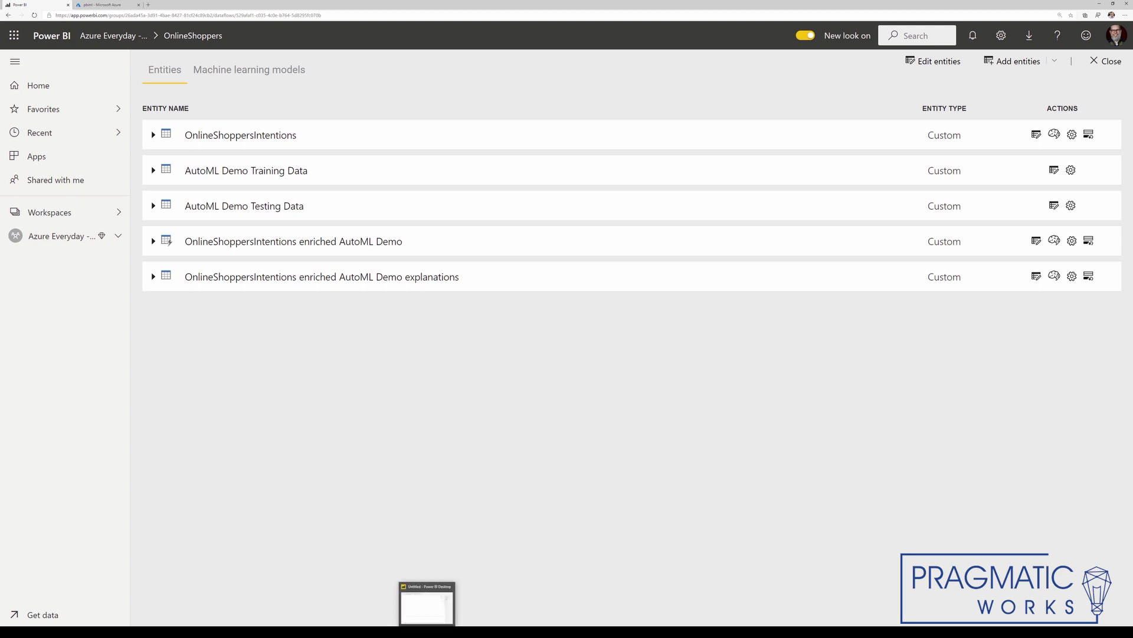
Step: In Power BI Desktop, choose Get data > Power BI dataflows as the data source
left_click(446, 612)
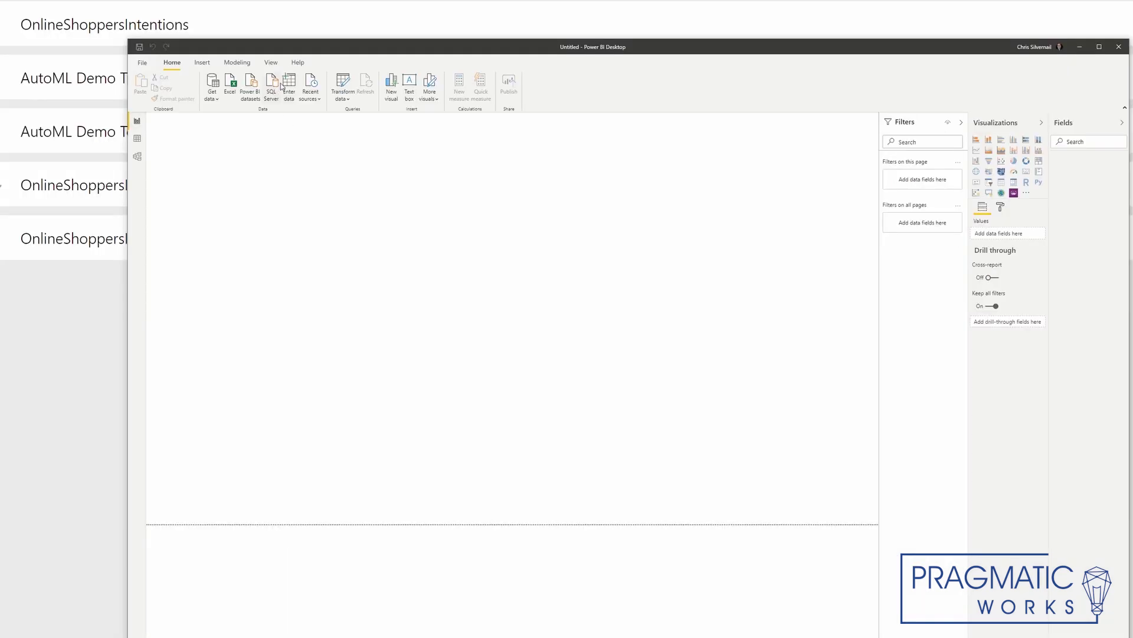
left_click_drag(368, 149, 354, 134)
left_click_drag(275, 23, 223, 15)
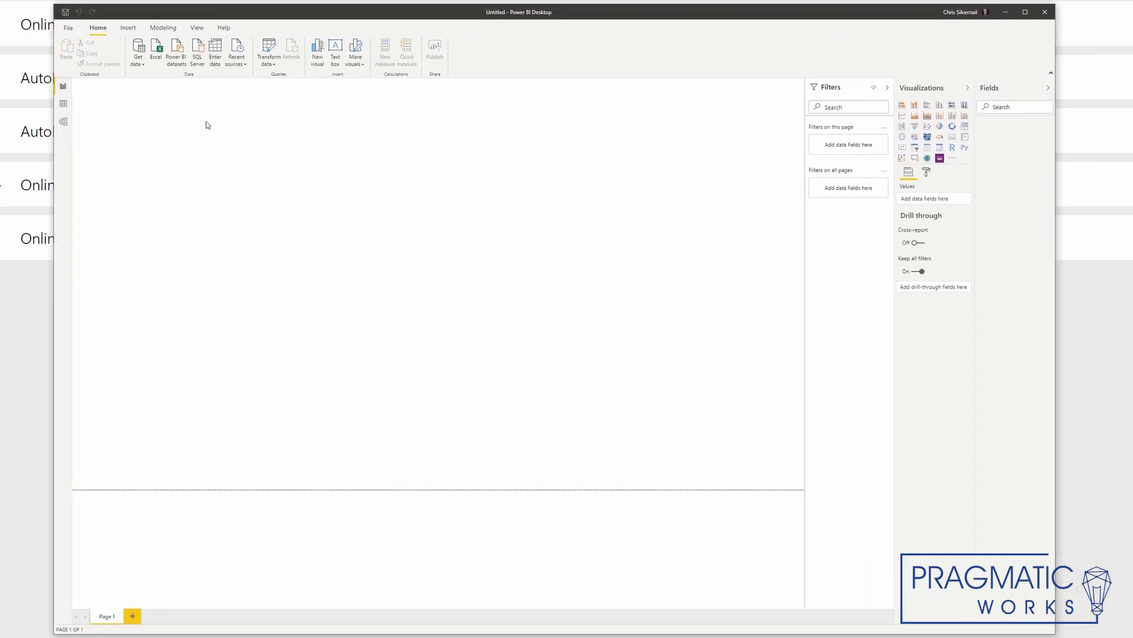
left_click(138, 61)
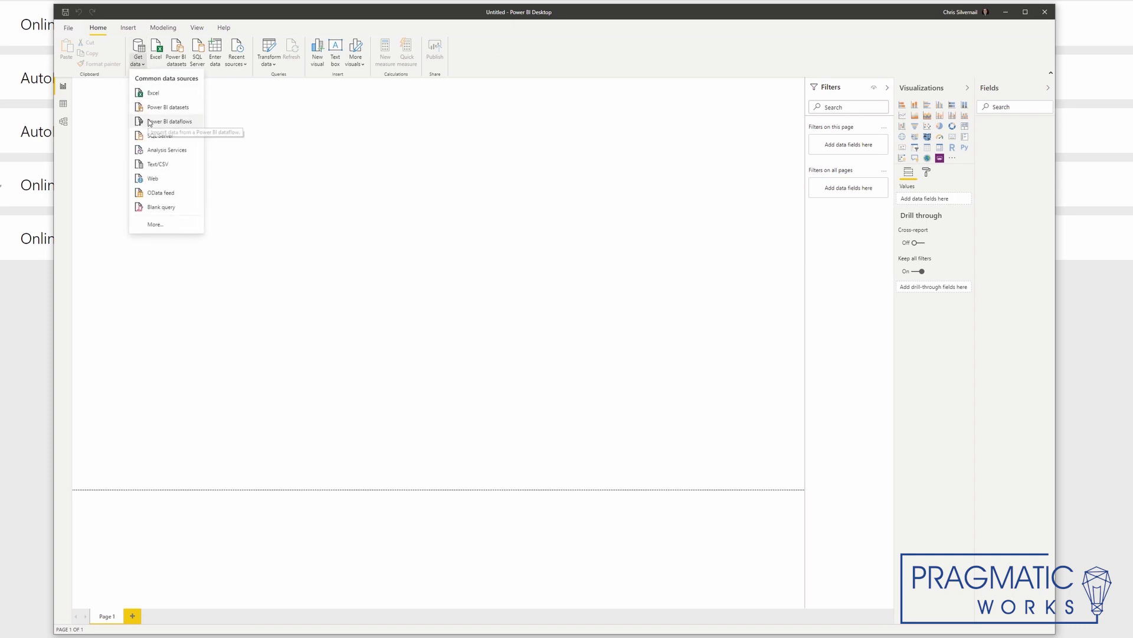
left_click(330, 160)
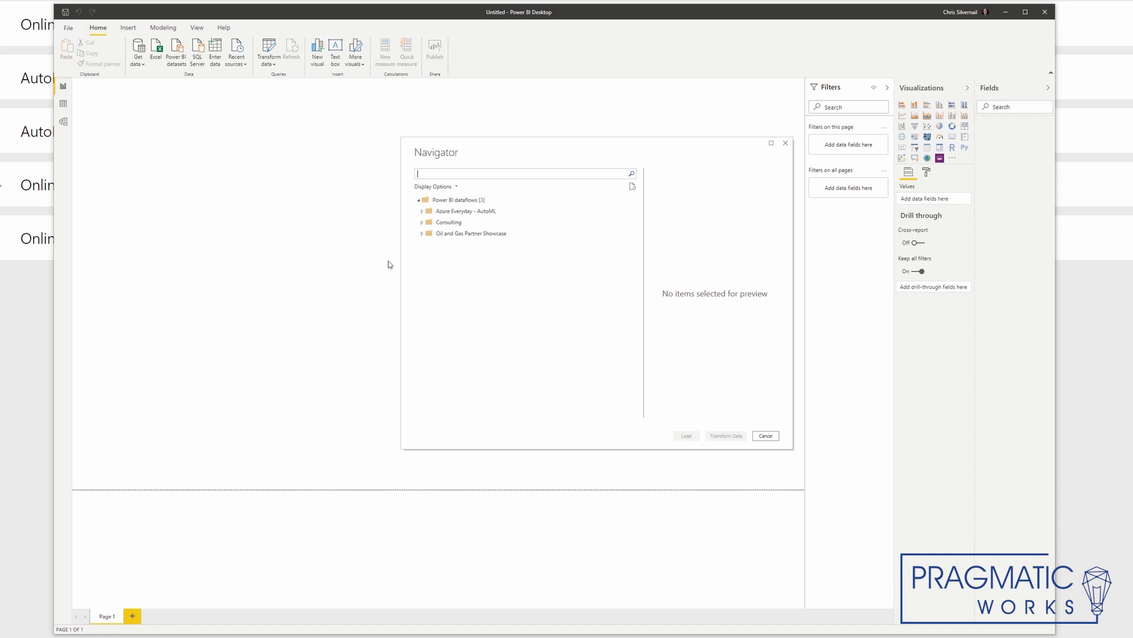
Step: Load the enriched AutoML Demo and explanations tables, then view their relationship in Model view
left_click(422, 212)
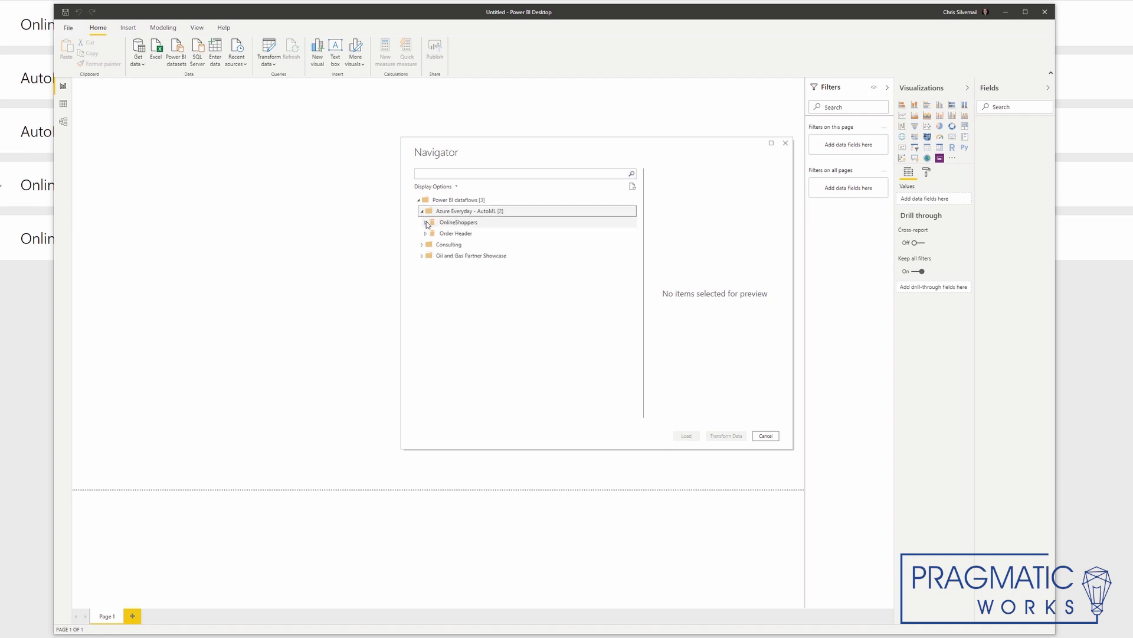
left_click(426, 224)
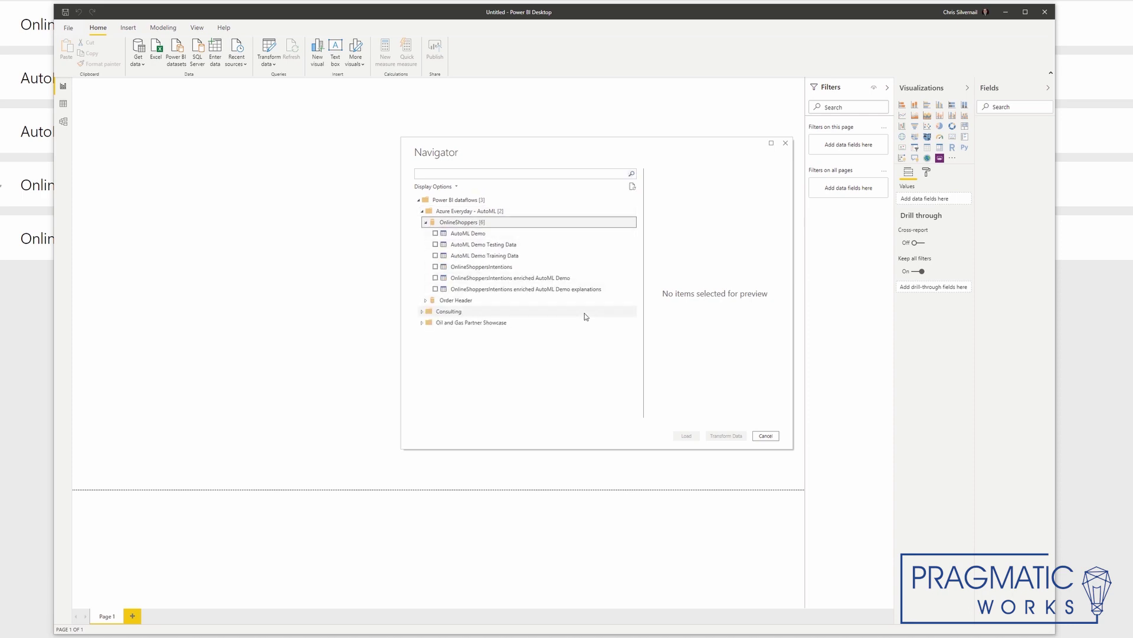
left_click(435, 278)
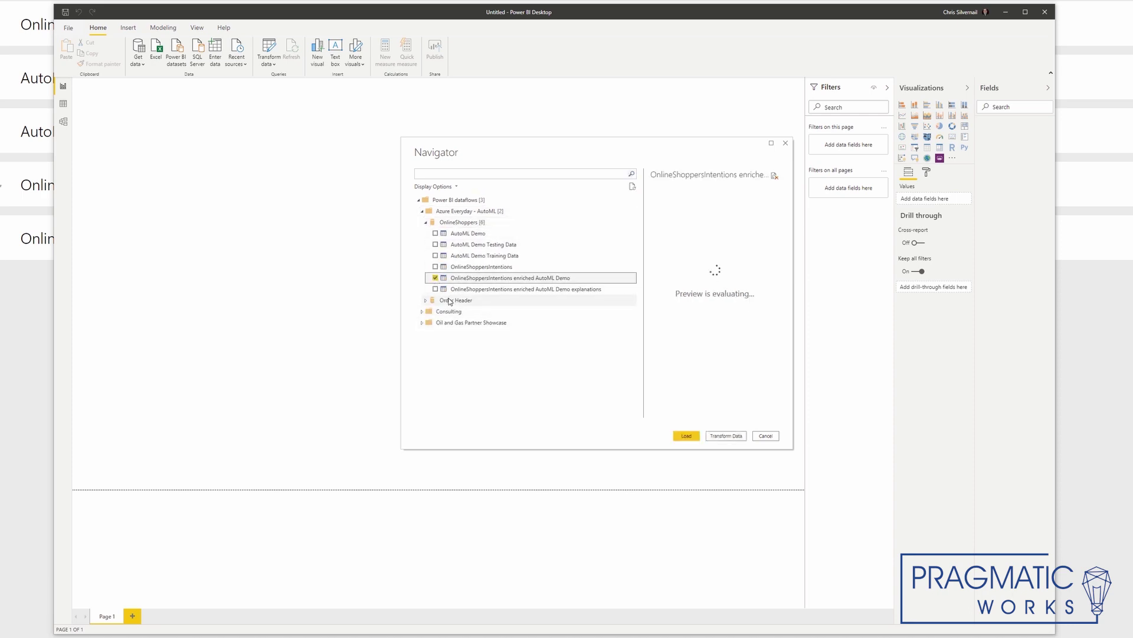
left_click(435, 290)
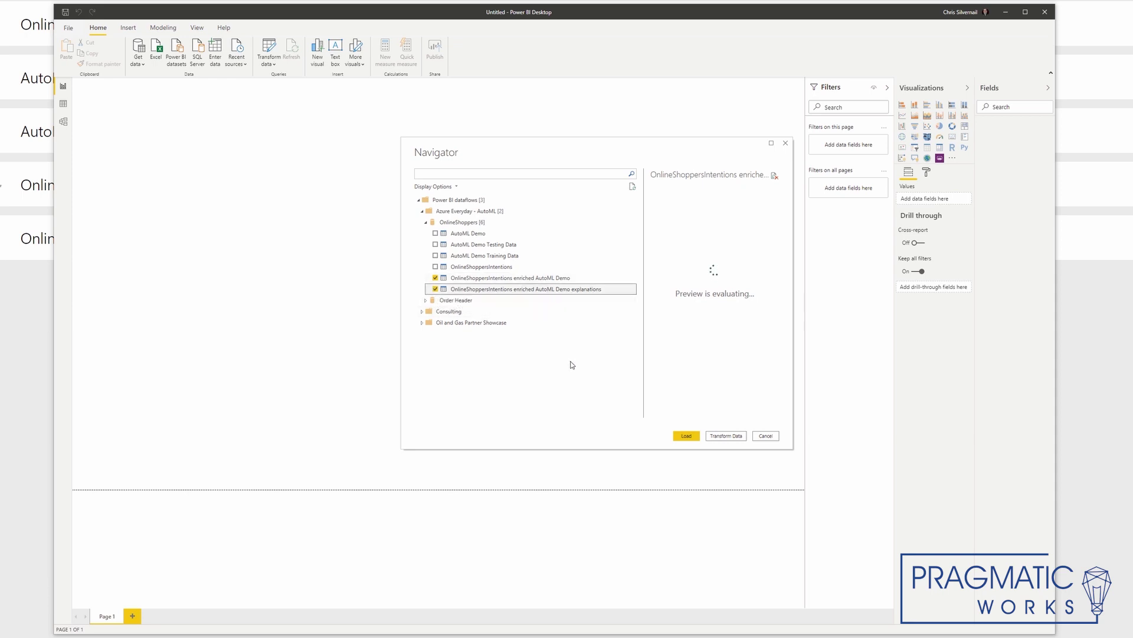
left_click(685, 437)
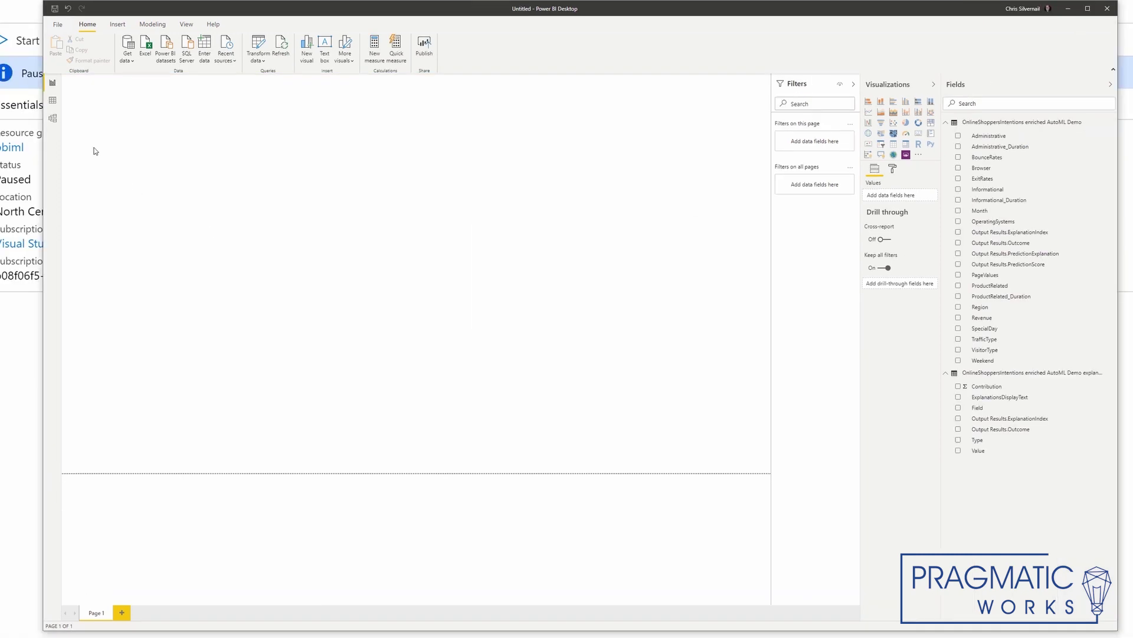
left_click(53, 118)
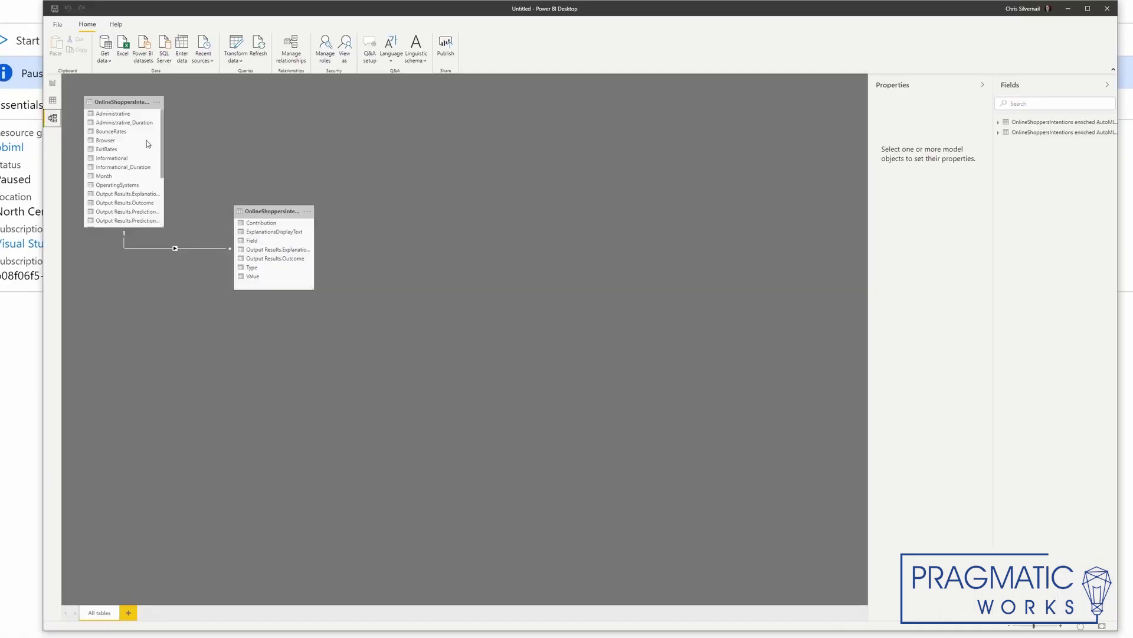
Step: Add a widened table visual showing Output Results.Outcome and ExplanationsDisplayText on the report canvas
left_click(52, 83)
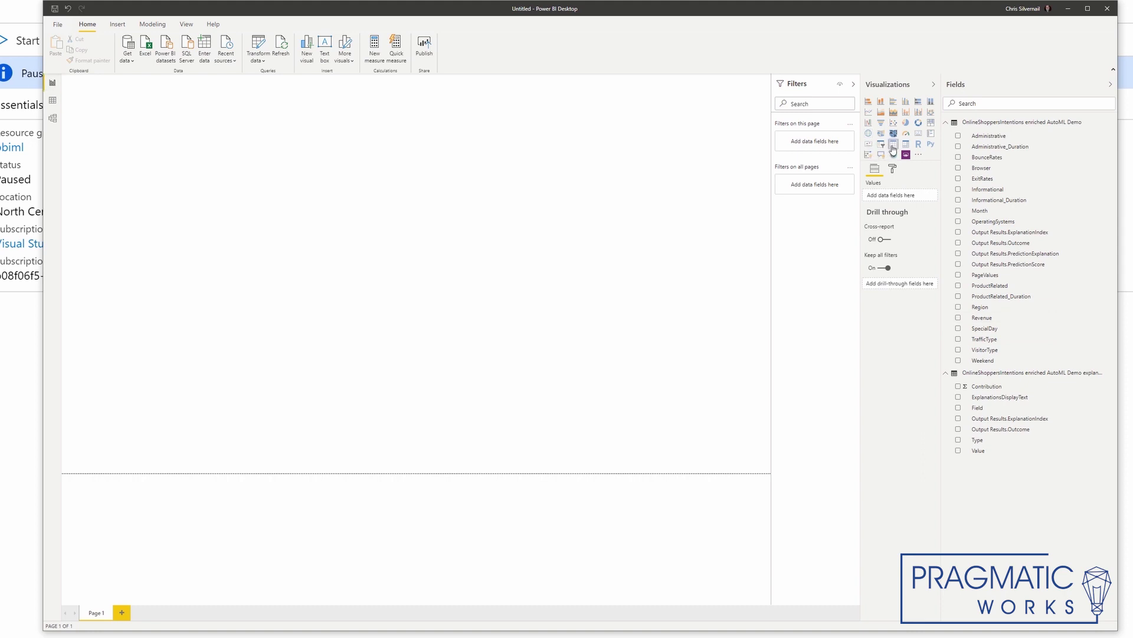
left_click(893, 144)
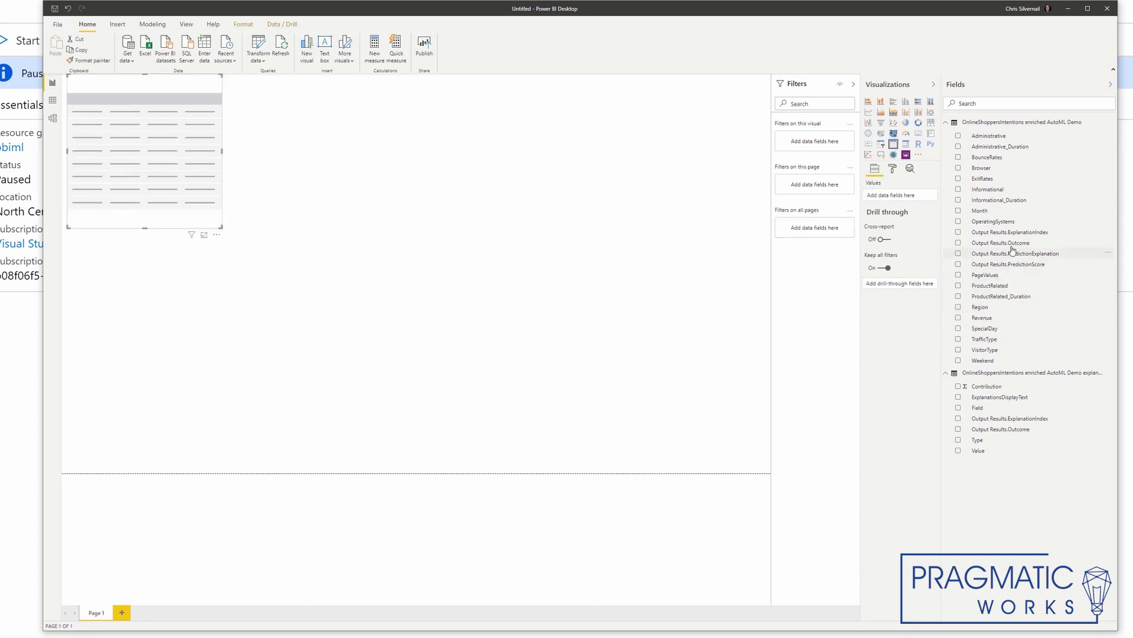
left_click_drag(1011, 247, 894, 196)
left_click_drag(1007, 404, 898, 207)
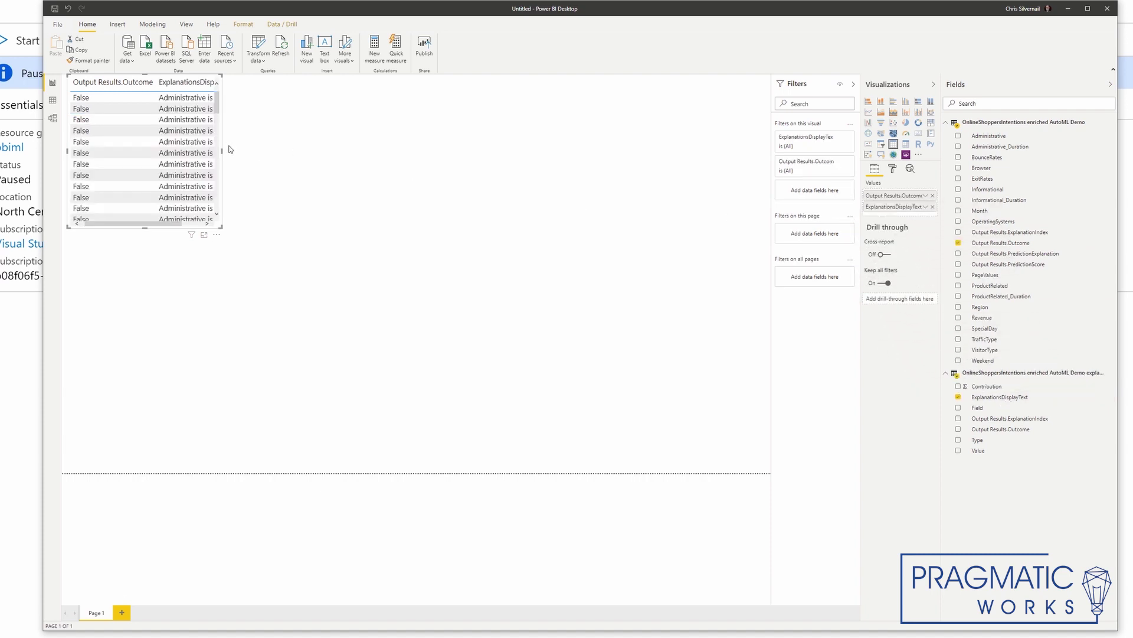
left_click_drag(221, 151, 332, 152)
left_click_drag(329, 97, 330, 214)
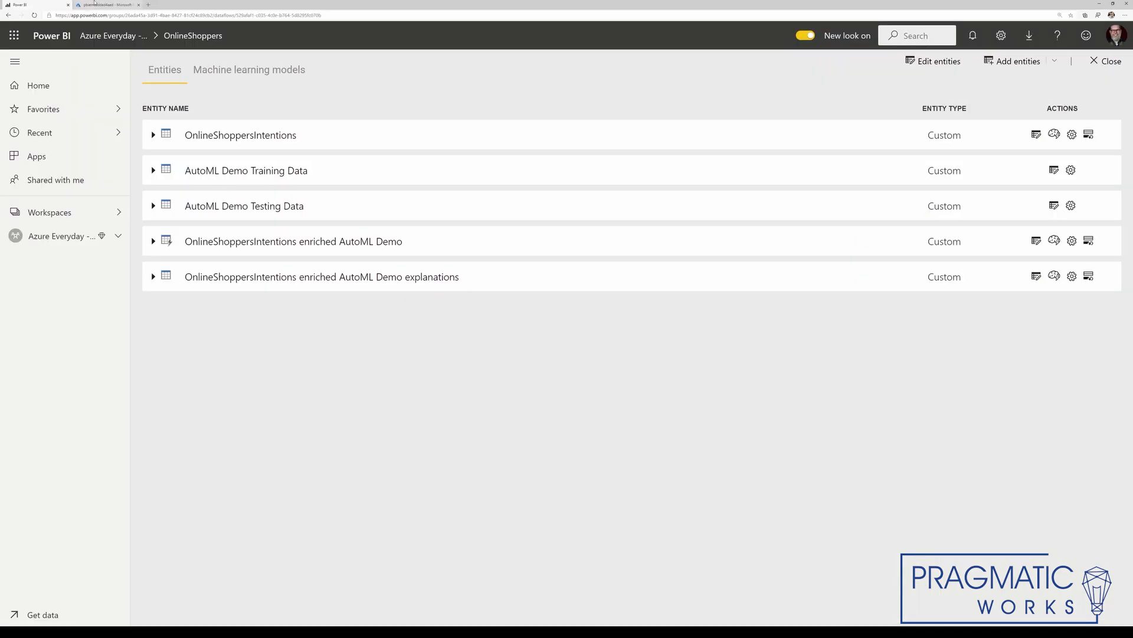
Step: Pause the pbiembedded4aed capacity in Azure, then go back to the Power BI workspace
left_click(95, 3)
left_click(193, 102)
left_click(194, 171)
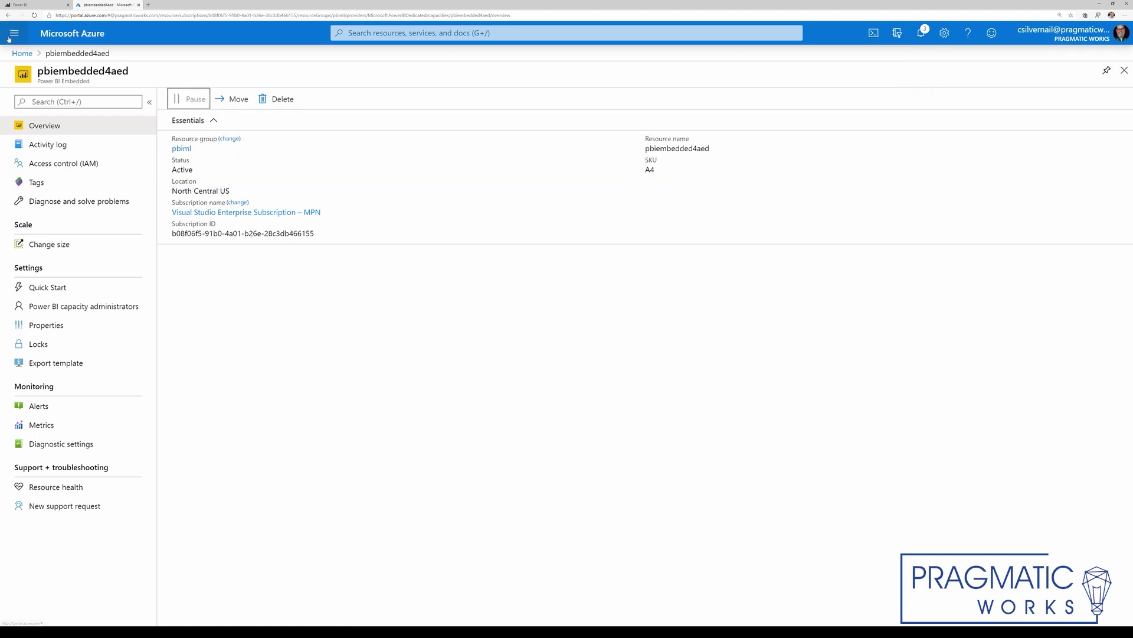
left_click(36, 5)
left_click(1106, 61)
Step: Switch dedicated capacity Off in the workspace's Premium settings, save, and confirm removal from Premium
left_click(904, 108)
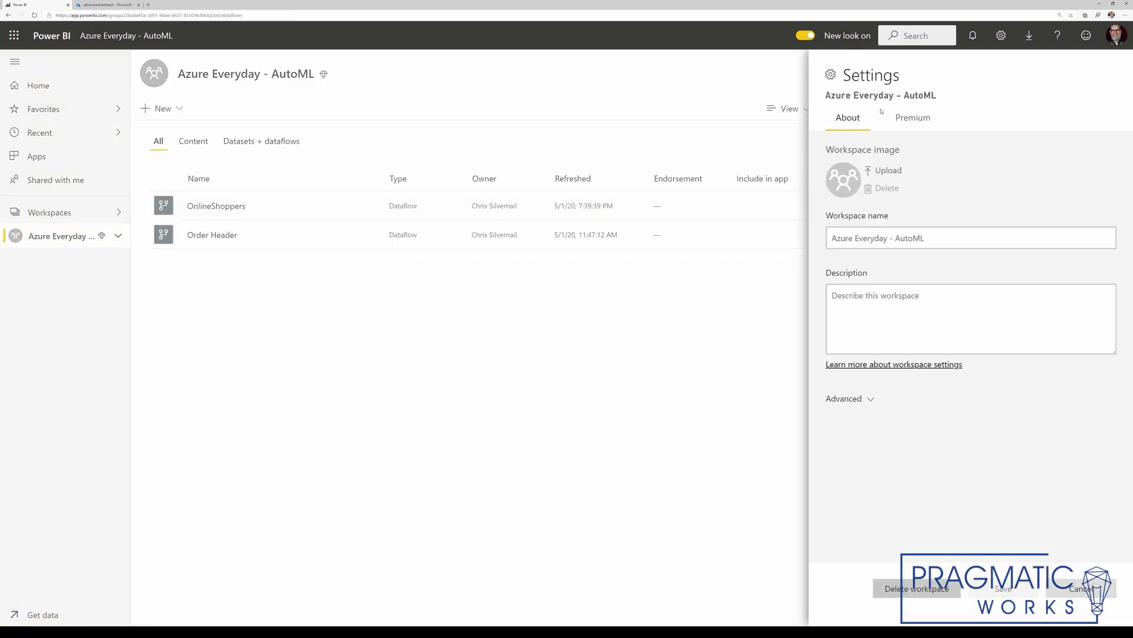
left_click(913, 117)
left_click(843, 163)
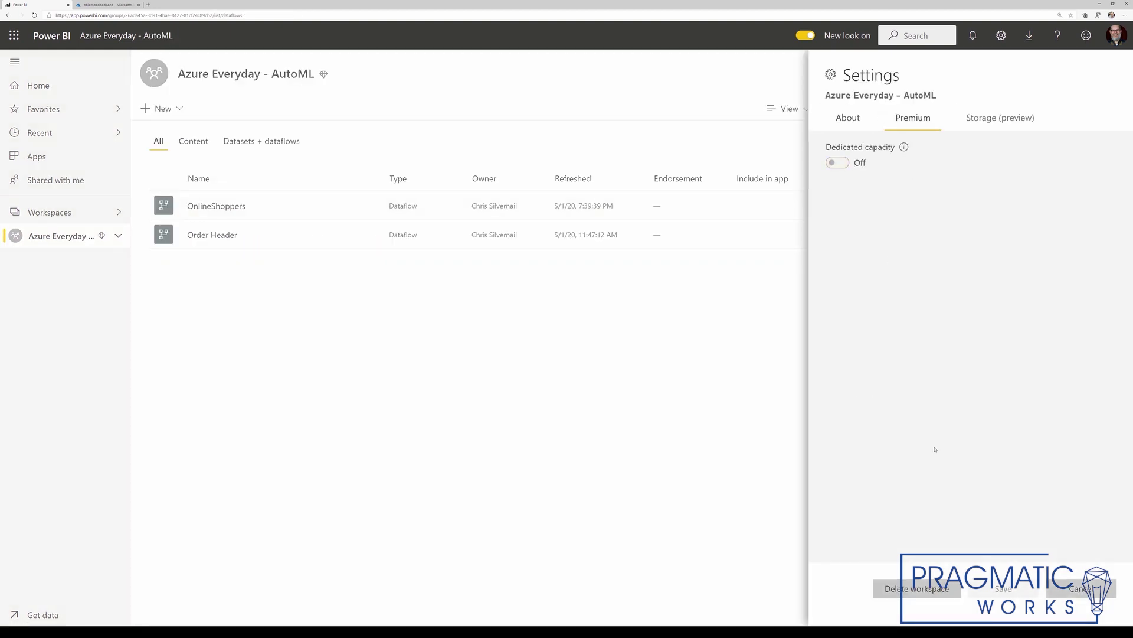
left_click(1005, 589)
left_click(635, 366)
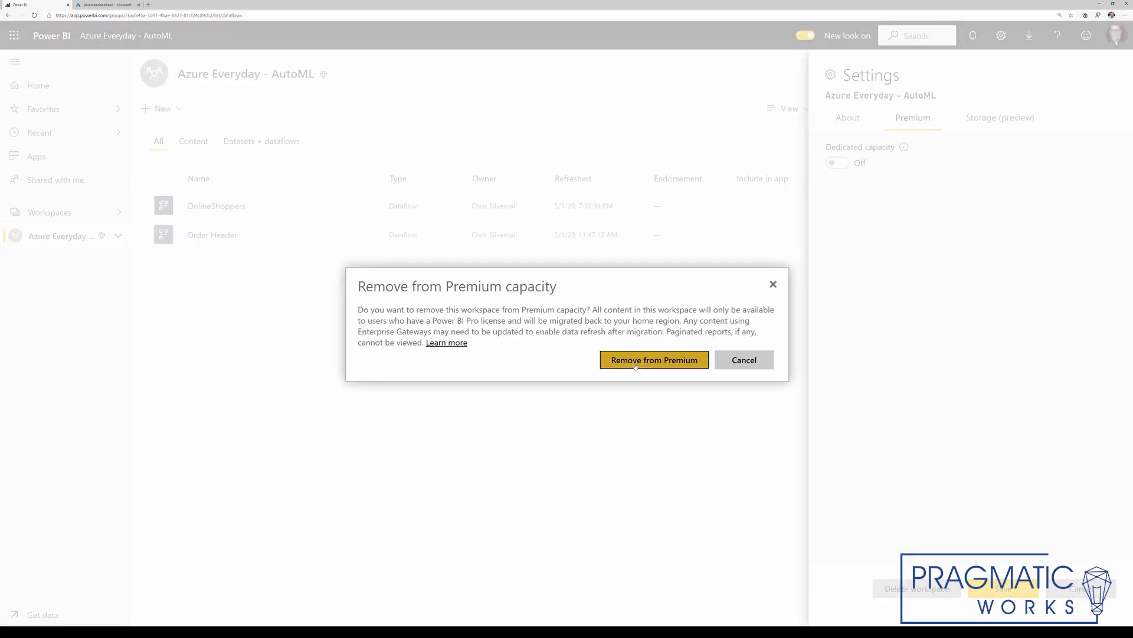
left_click(109, 5)
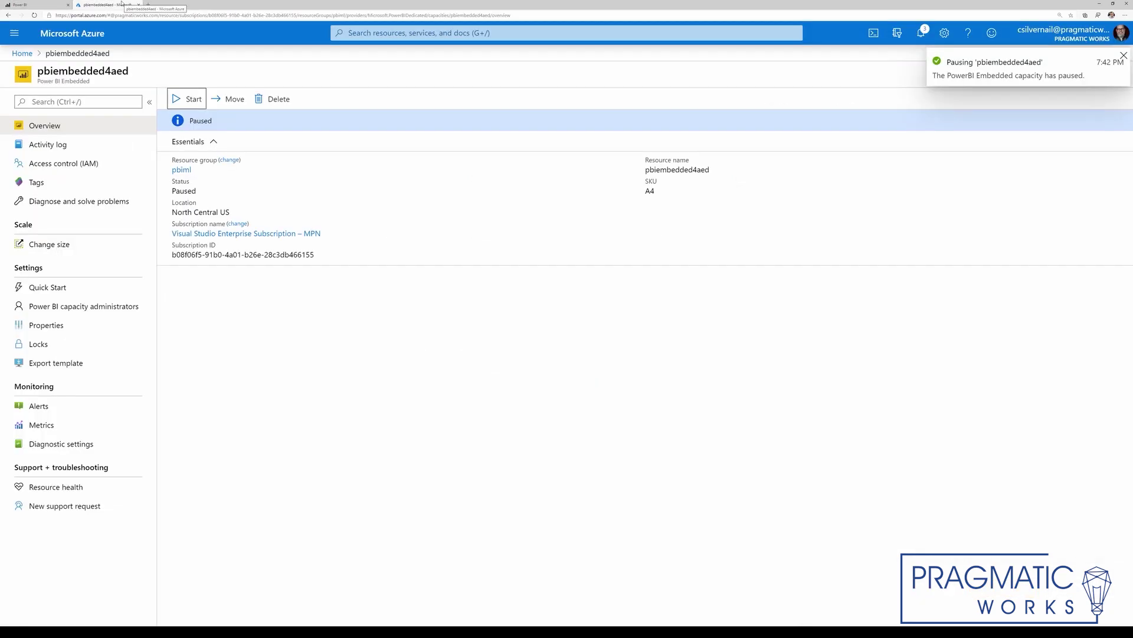
Step: Return to the Power BI workspace and filter its content to Datasets + dataflows
left_click(36, 4)
left_click(235, 144)
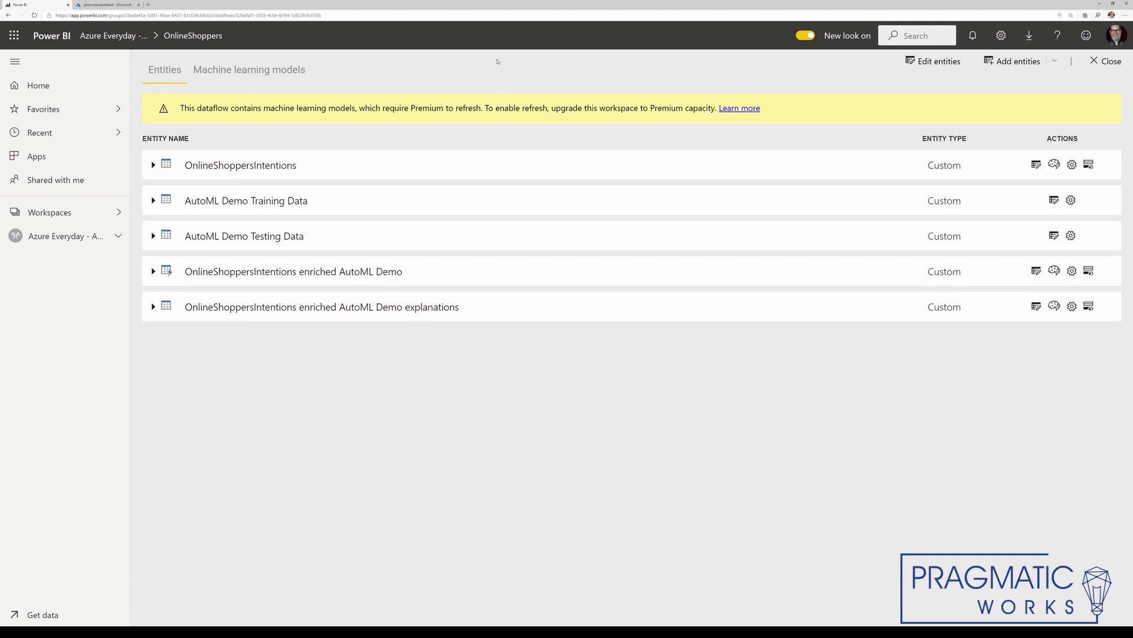
Step: Highlight the word 'refresh' in the dataflow's yellow Premium warning banner
double_click(457, 107)
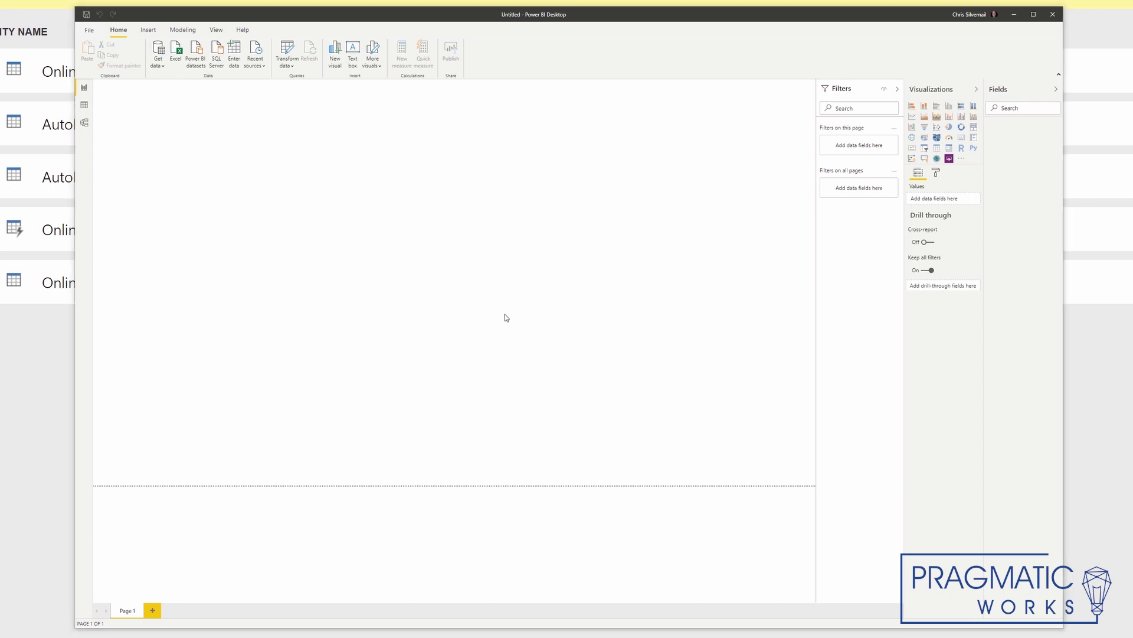
Step: Connect Power BI Desktop to Power BI dataflows through Get data's Power Platform connectors
left_click(158, 54)
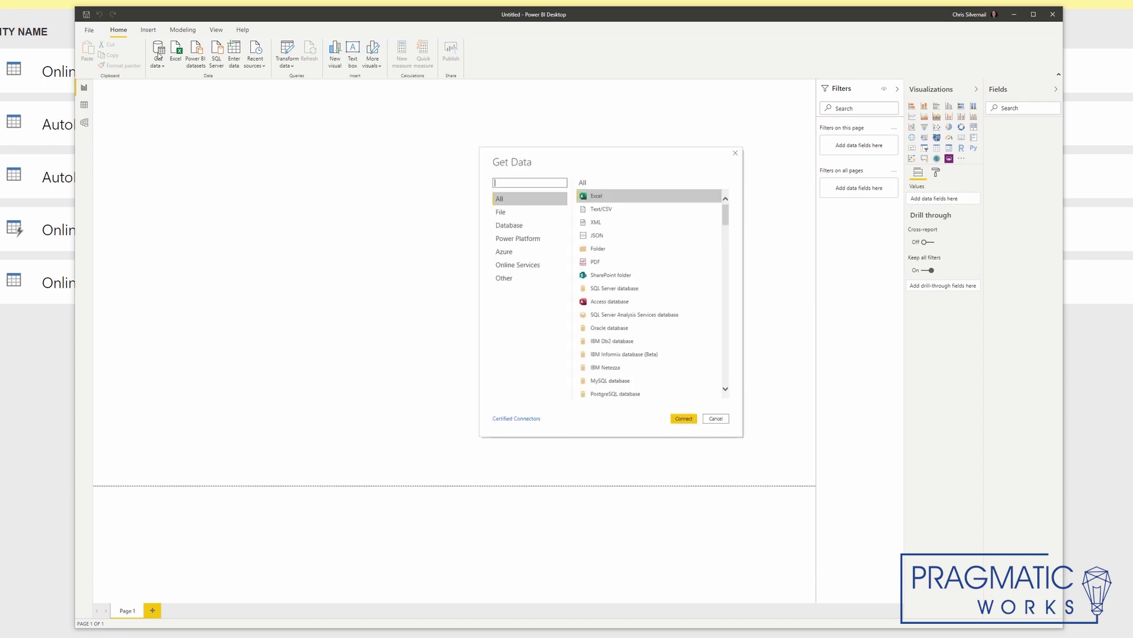
left_click(511, 240)
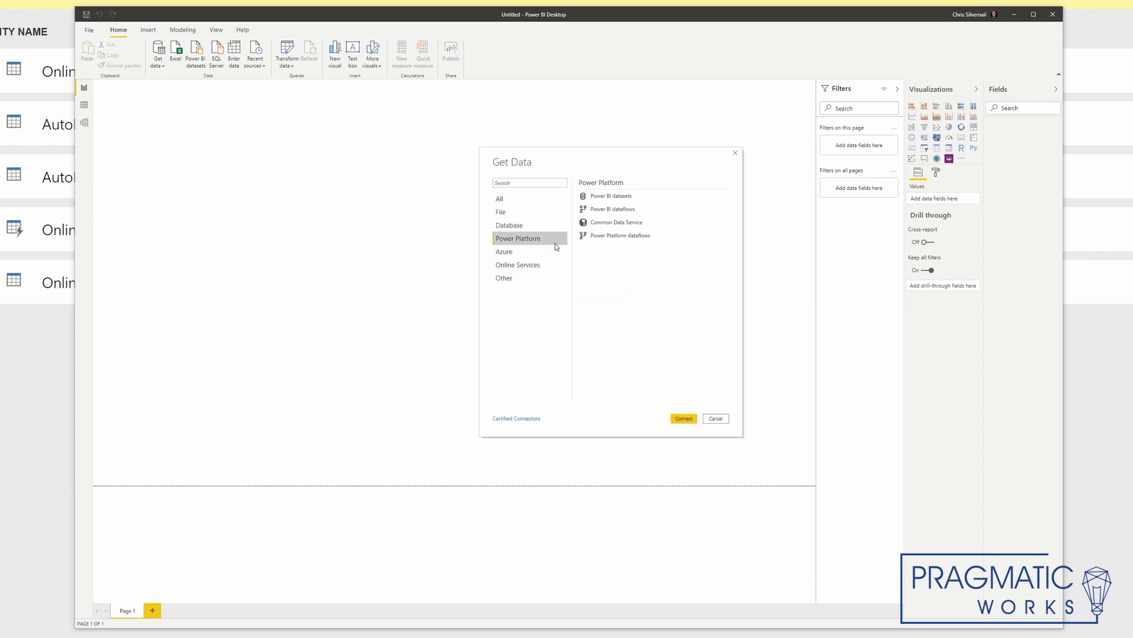
left_click(596, 210)
left_click(685, 419)
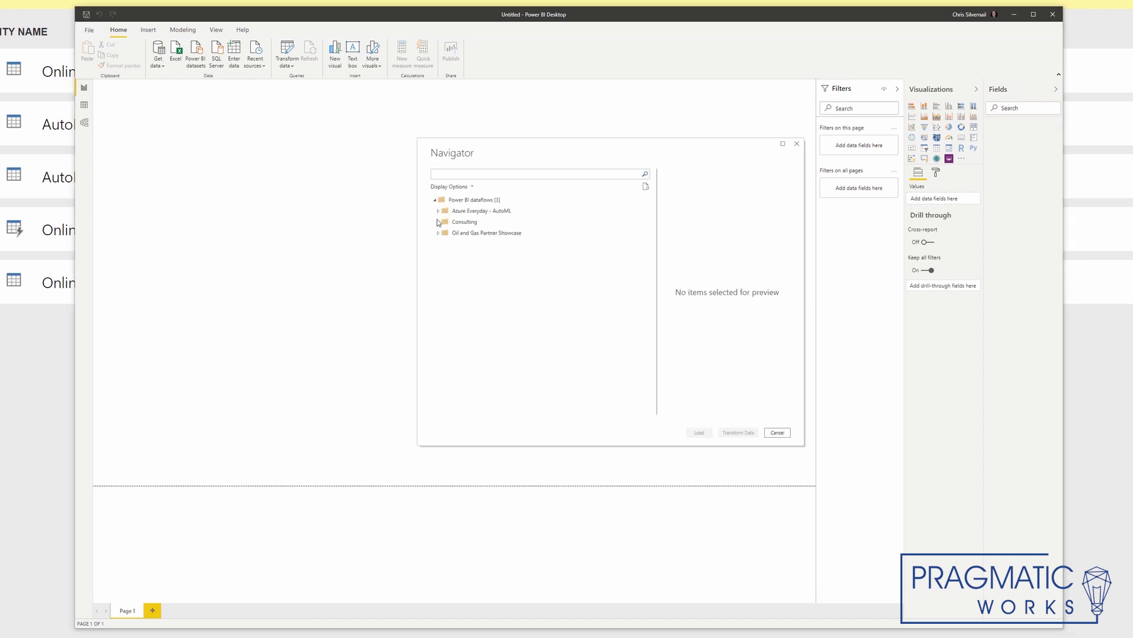
Step: Under Azure Everyday - AutoML > OnlineShoppers, tick both enriched AutoML Demo tables and load them
left_click(438, 211)
left_click(442, 222)
left_click(454, 278)
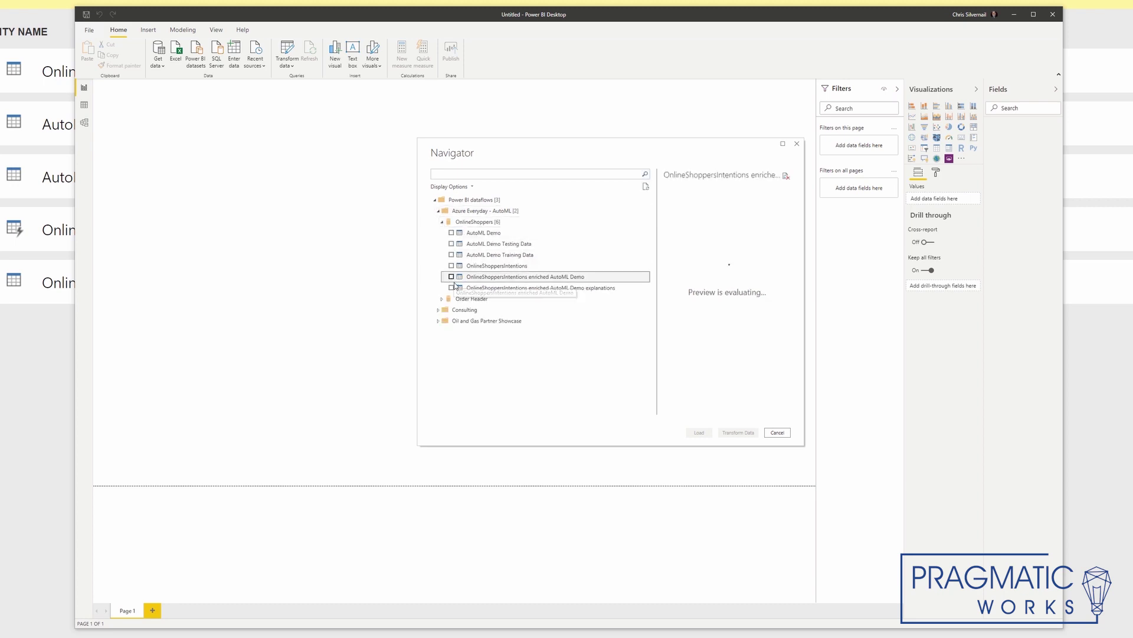
left_click(452, 276)
left_click(452, 288)
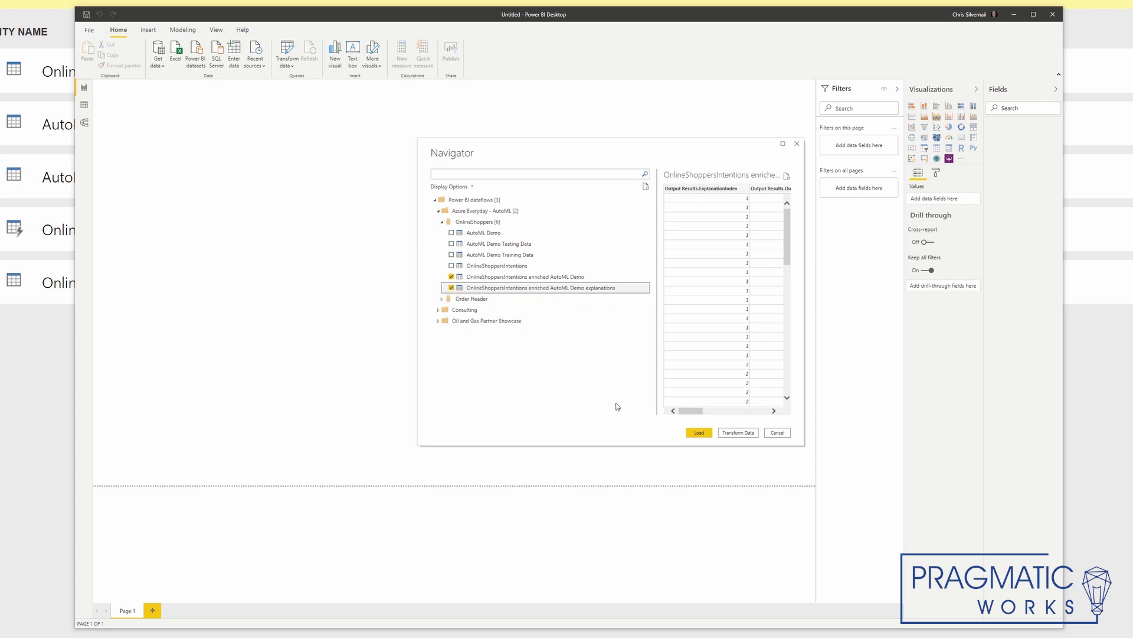
left_click(699, 433)
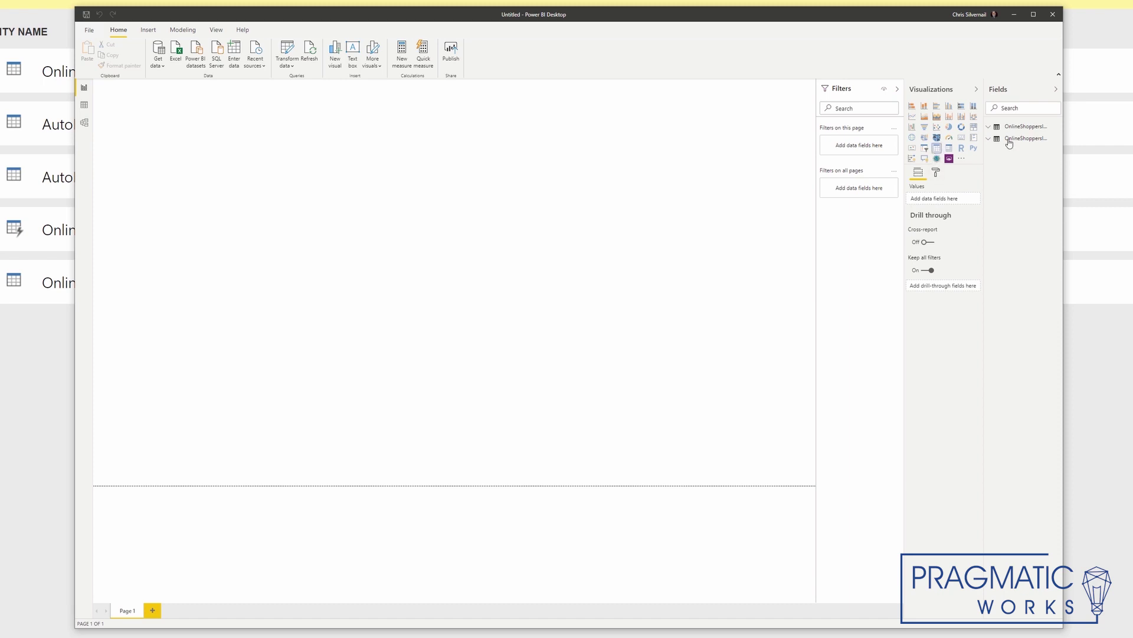
Step: Build a table visual with ExplanationsDisplayText from the explanations table and Revenue from predictions
left_click(990, 128)
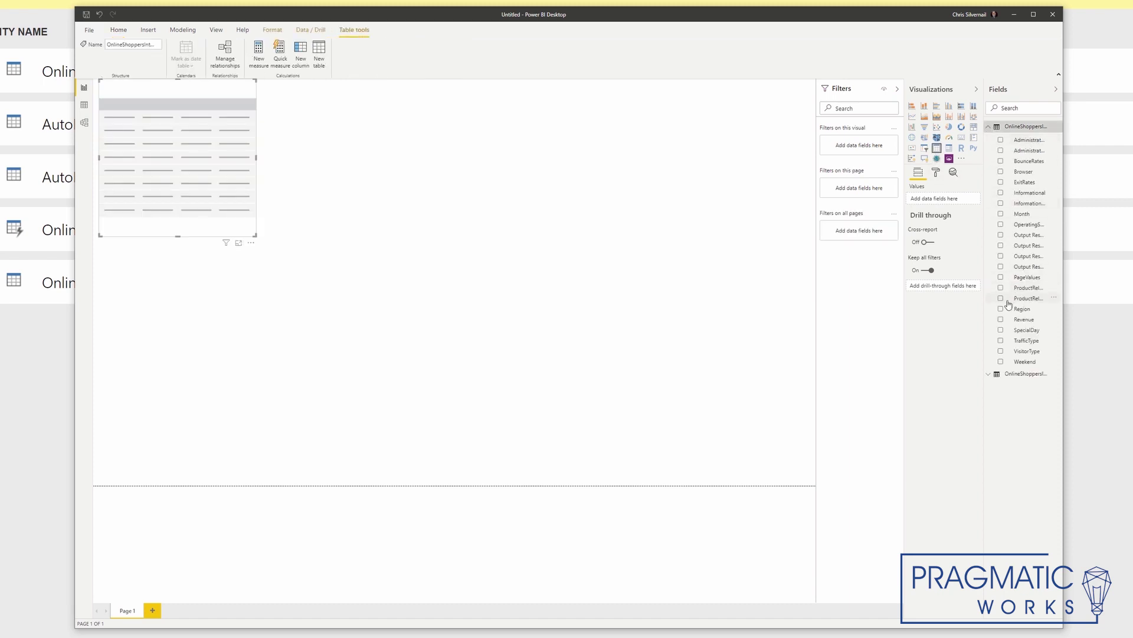
left_click(994, 374)
left_click(1001, 399)
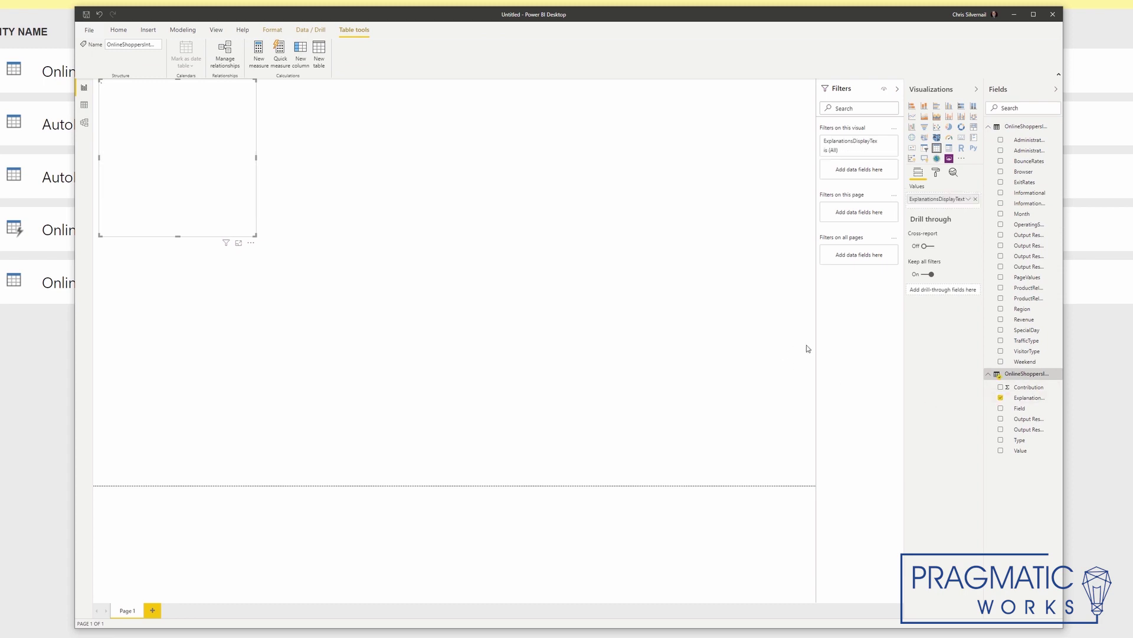
left_click_drag(1023, 319, 930, 199)
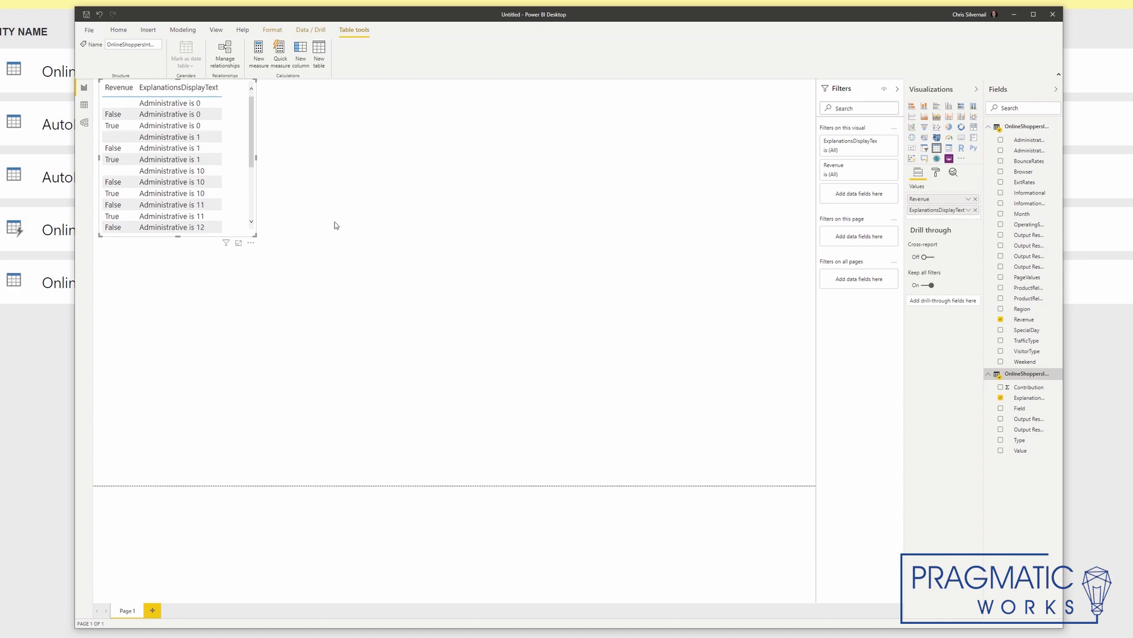